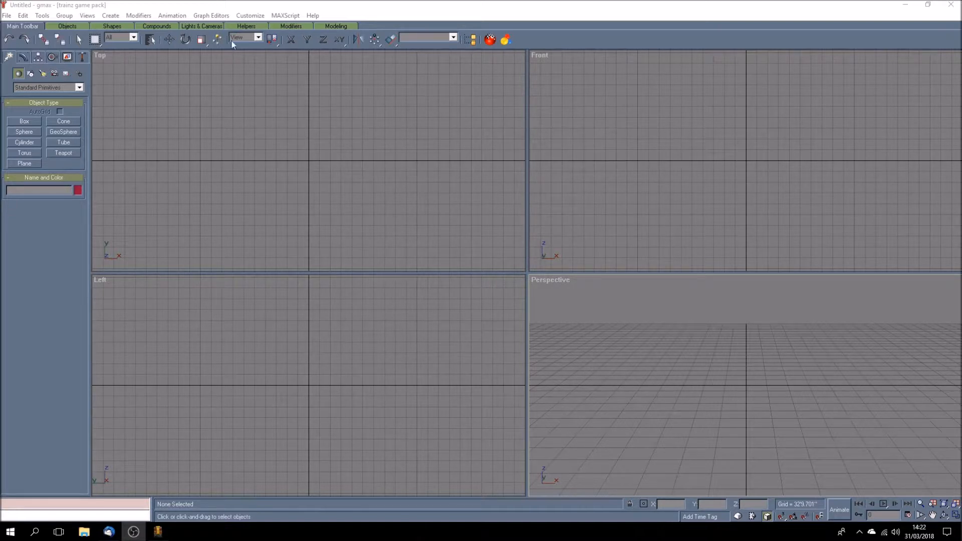
Step: Confirm the units setup as US Standard, Feet w/Decimal Inches, with feet as the default unit
left_click(250, 16)
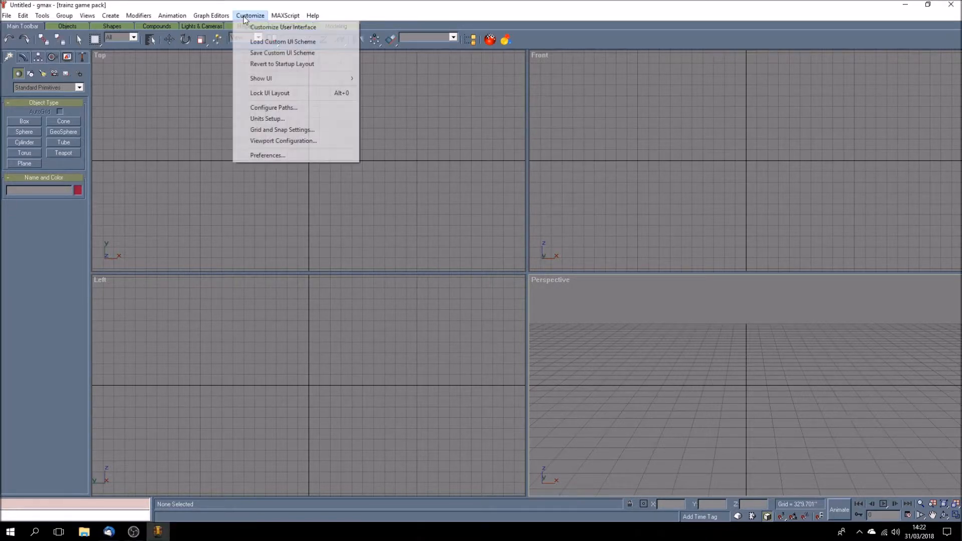
left_click(301, 119)
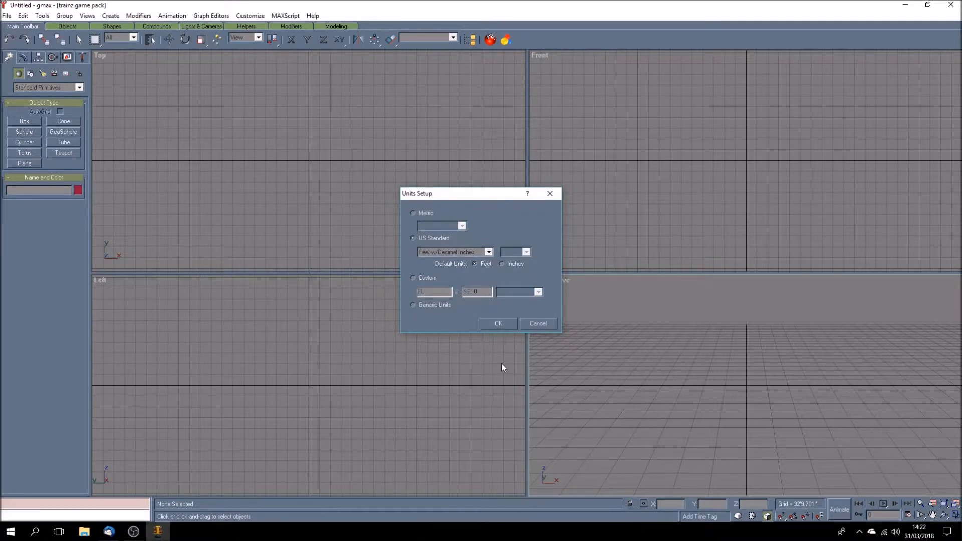
left_click(498, 323)
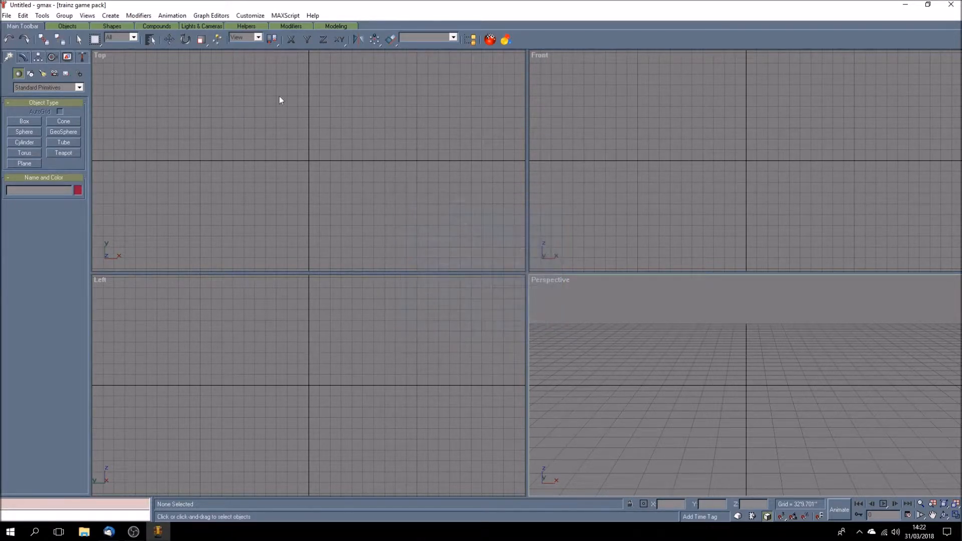
Step: Set the home grid spacing to 1'0.0" in the grid and snap settings
left_click(250, 15)
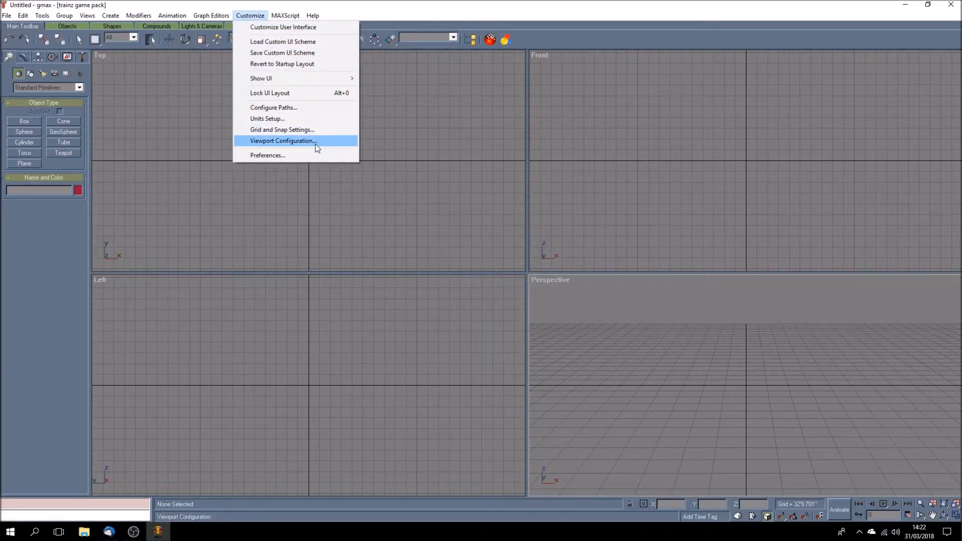
left_click(314, 129)
left_click(490, 215)
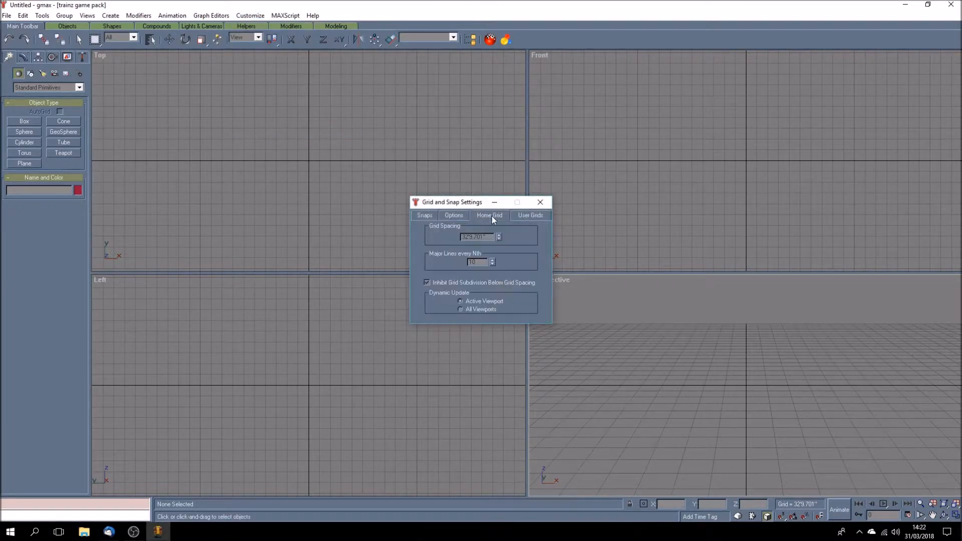
left_click_drag(489, 236, 382, 230)
type("12")
key("Return")
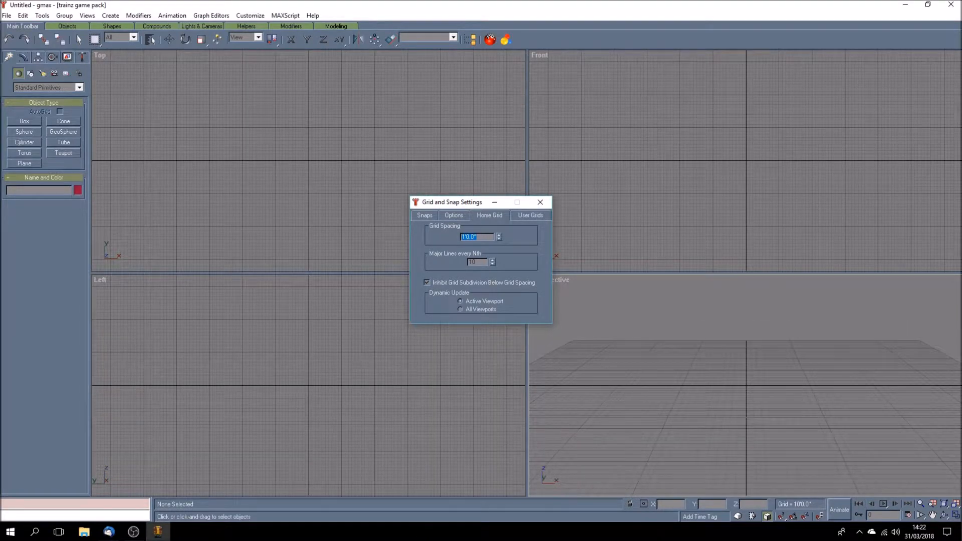
left_click(540, 203)
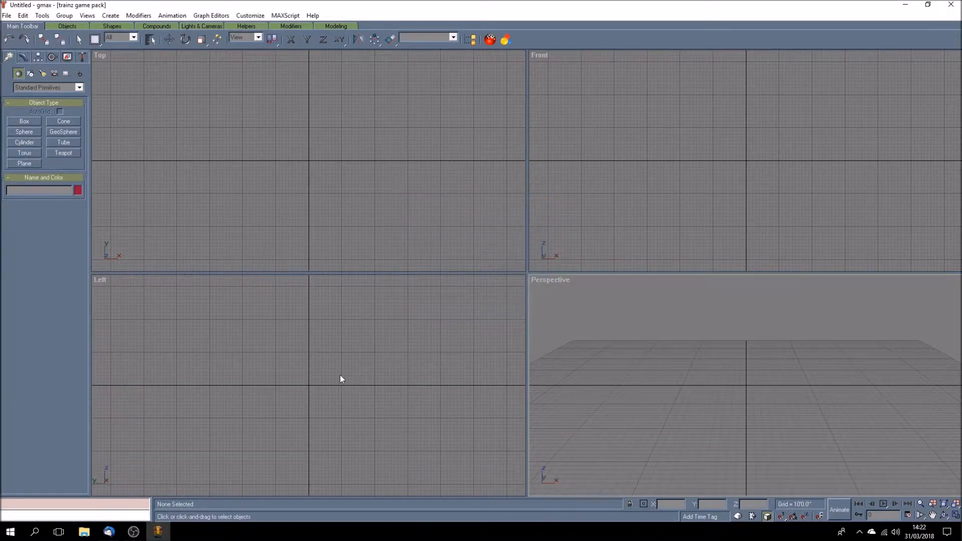
Step: Draw a rectangular plane about 11'1" long and 15'7" wide across the origin in the Left viewport
scroll(309, 387, "up", 5)
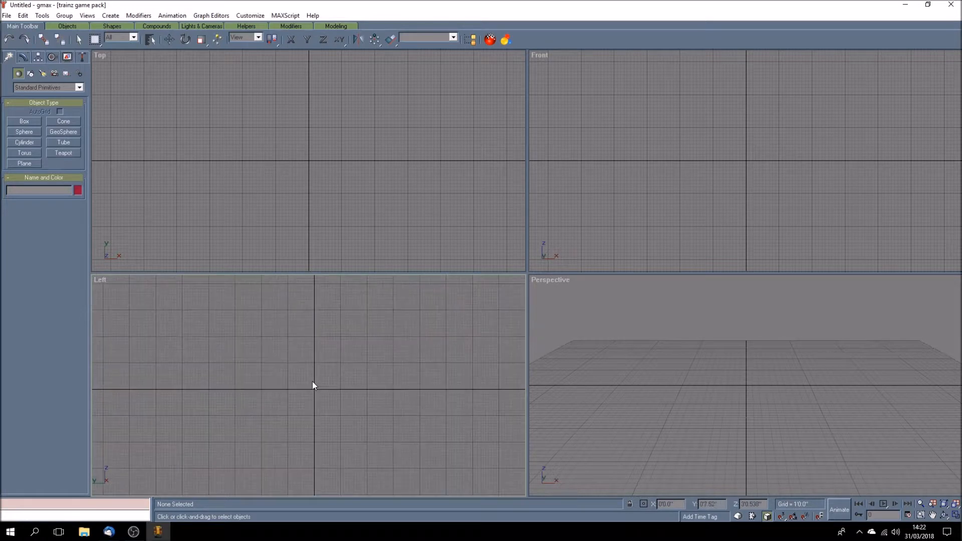
scroll(315, 398, "down", 2)
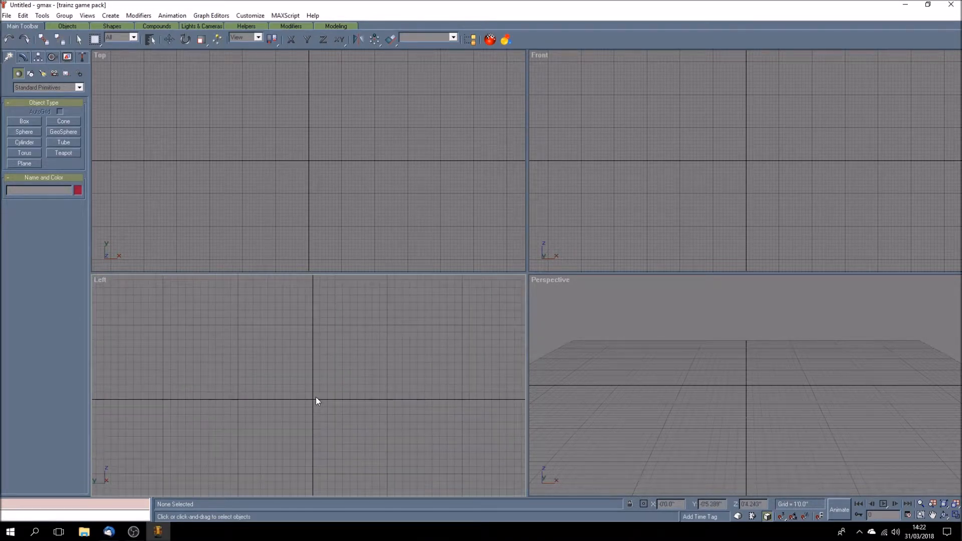
left_click(26, 161)
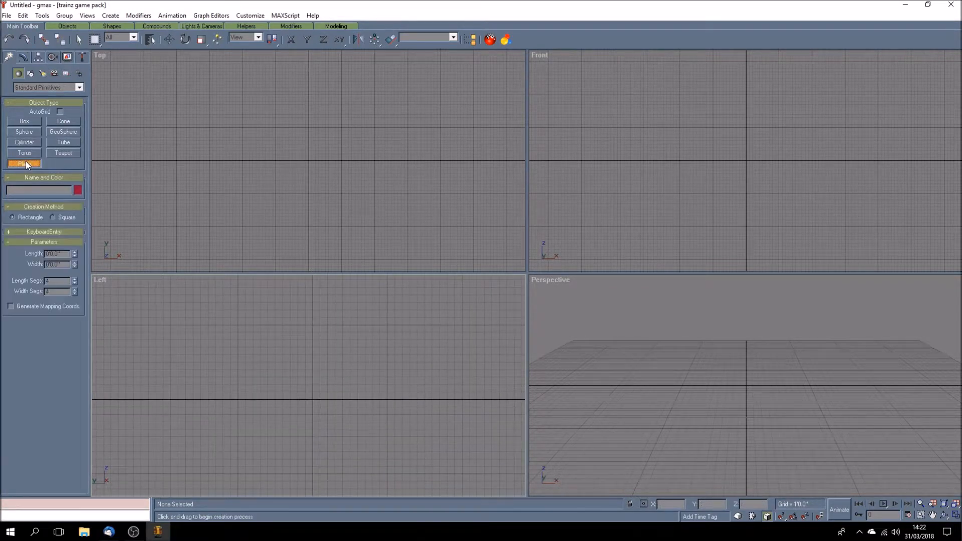
left_click_drag(267, 333, 384, 417)
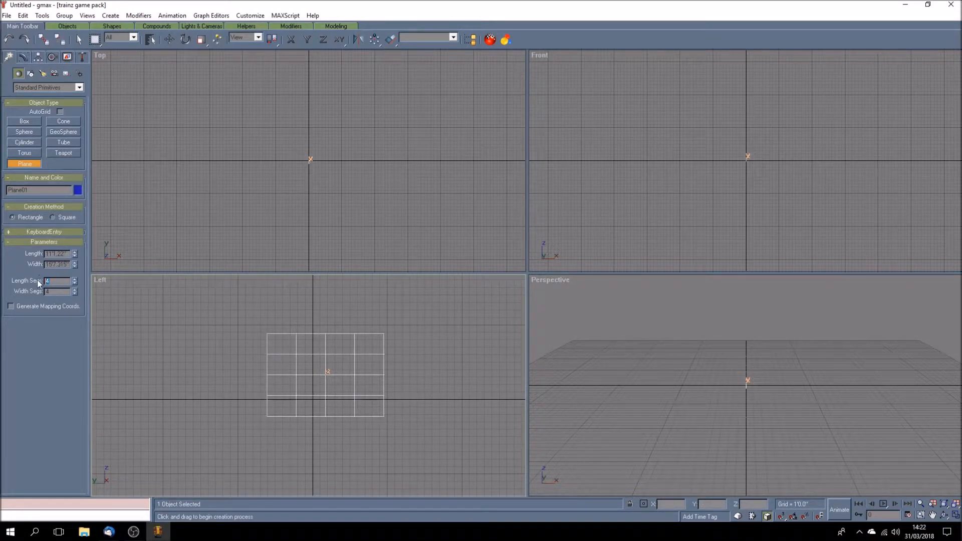
Step: Reduce the plane to 1 length segment and 1 width segment
type("1")
left_click_drag(55, 292, 40, 292)
type("1")
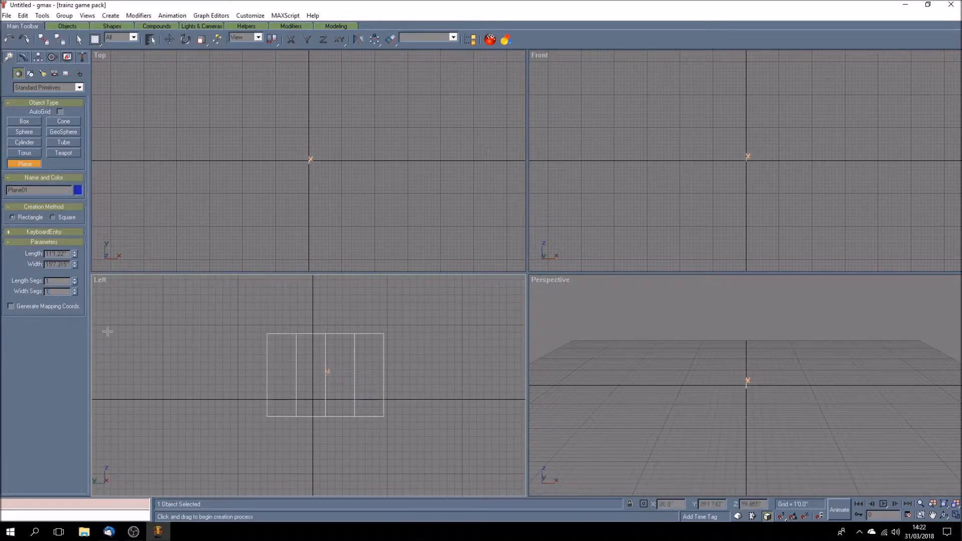
key("Return")
Step: Set the plane's length to 9'5" and its width to 23'6"
left_click_drag(68, 254, 43, 253)
type("9'5")
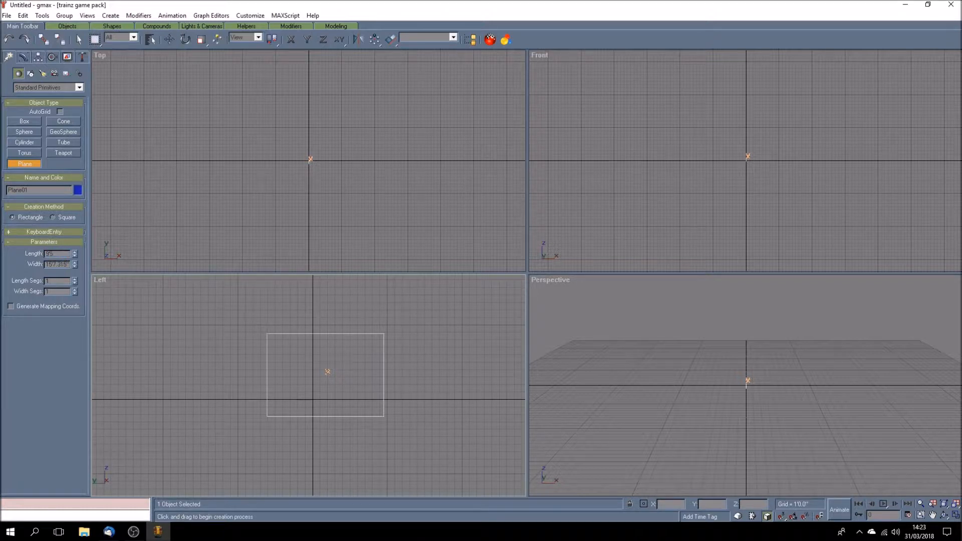
key("Return")
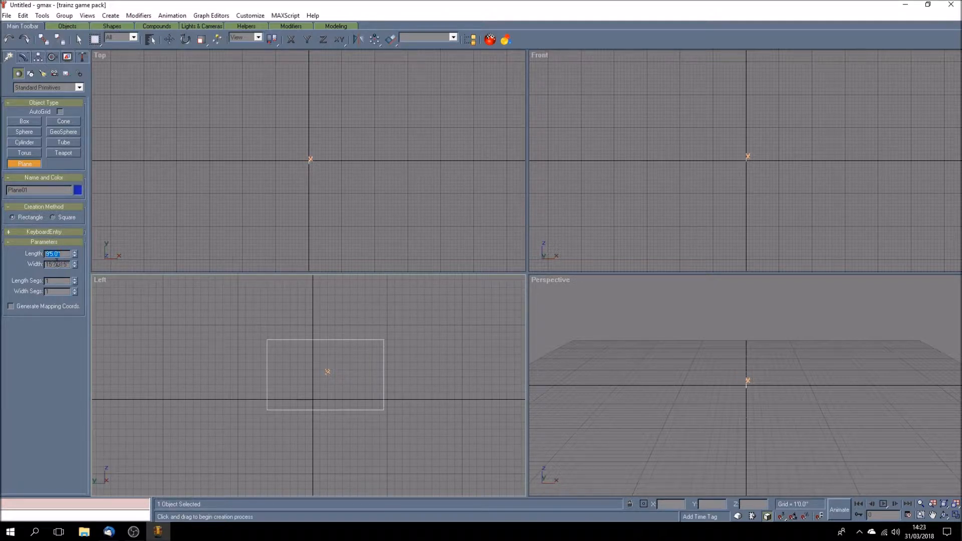
left_click_drag(47, 265, 81, 266)
type("236")
key("Return")
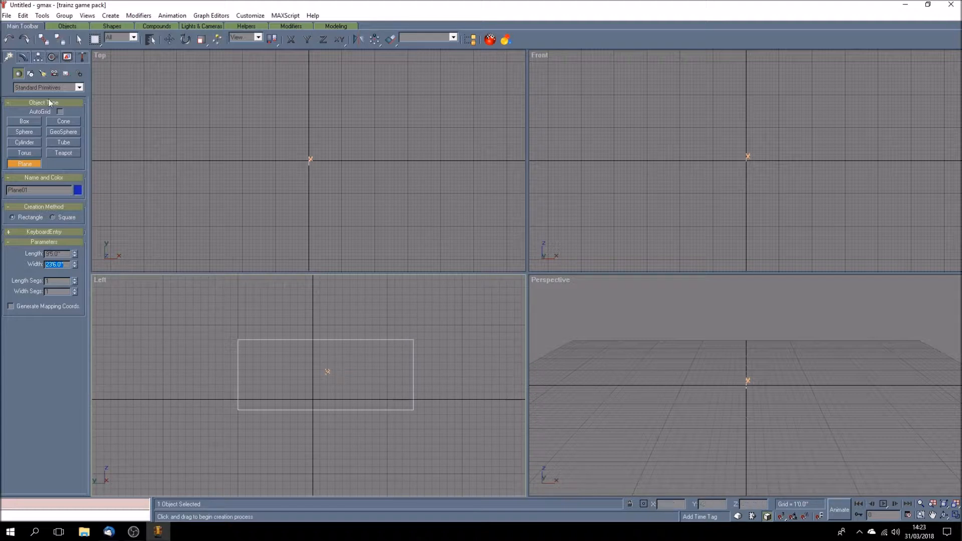
Step: Switch the Left viewport's shading to Smooth + Highlights
right_click(102, 279)
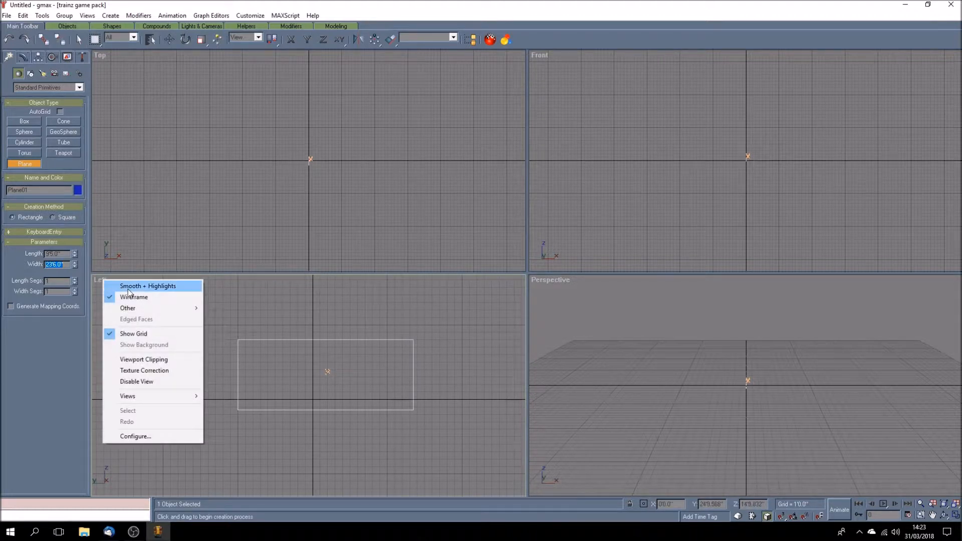
left_click(150, 284)
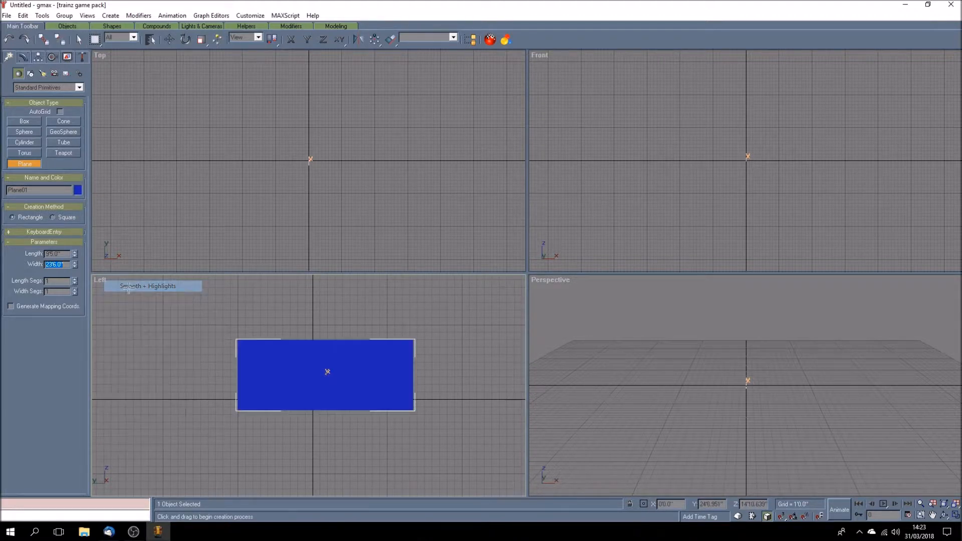
Step: Create a new Standard material in the Material Editor and name it SIDE VIEW
left_click(507, 41)
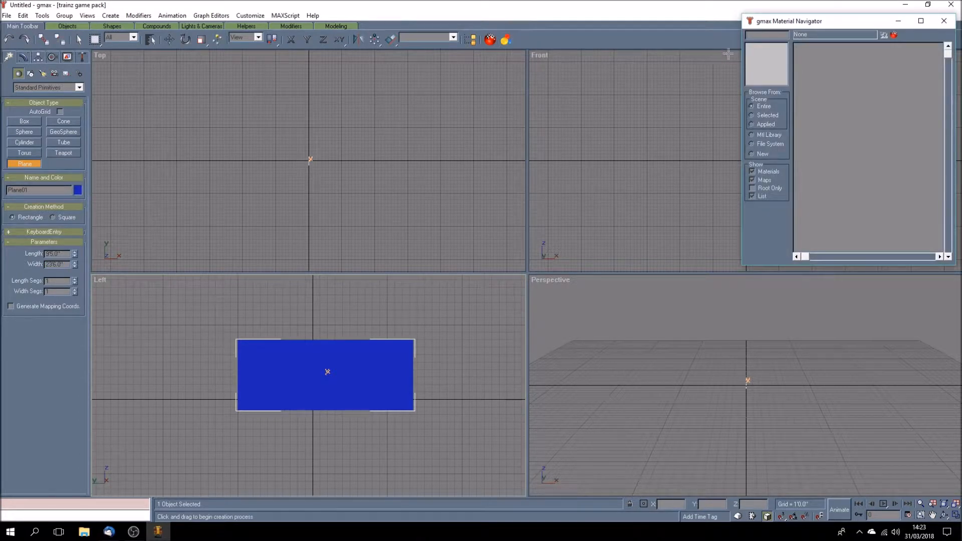
left_click(893, 36)
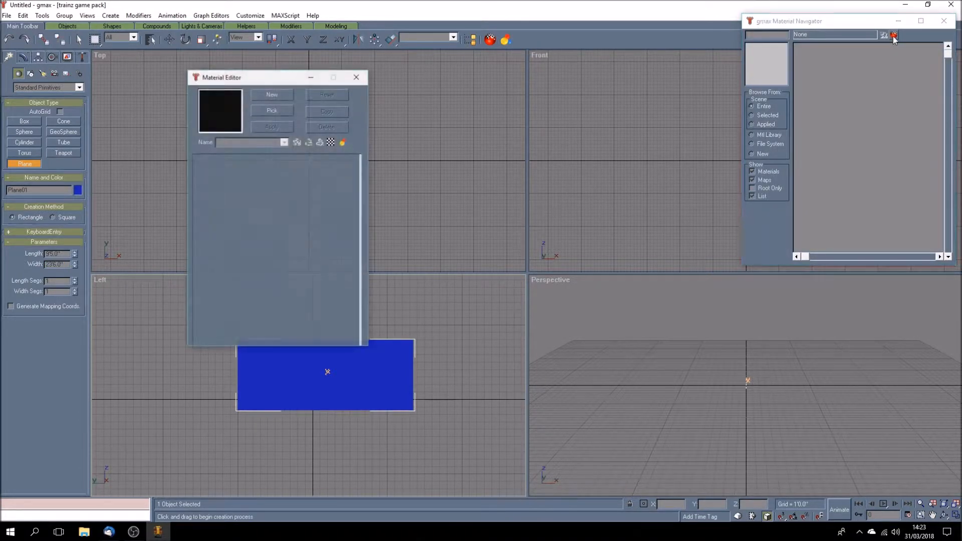
left_click(277, 94)
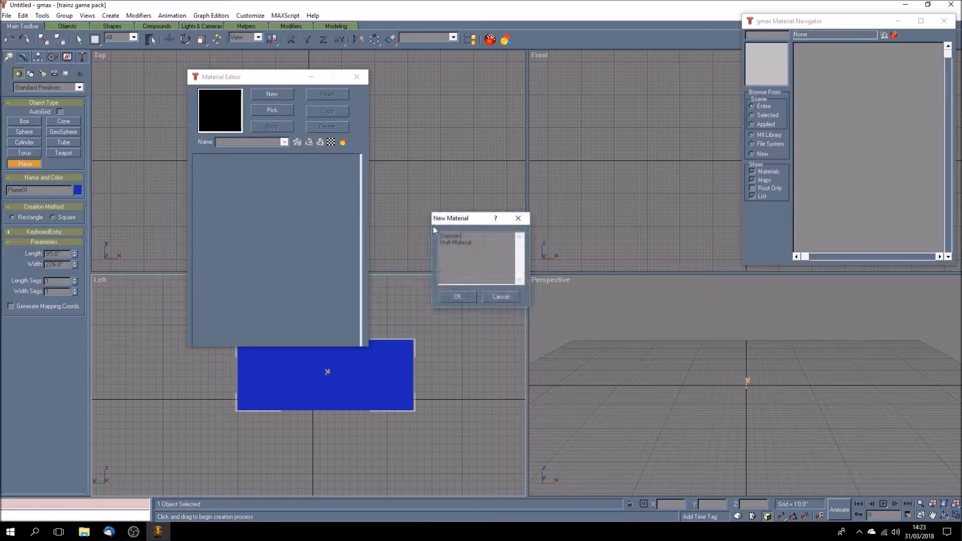
left_click(455, 235)
left_click(467, 297)
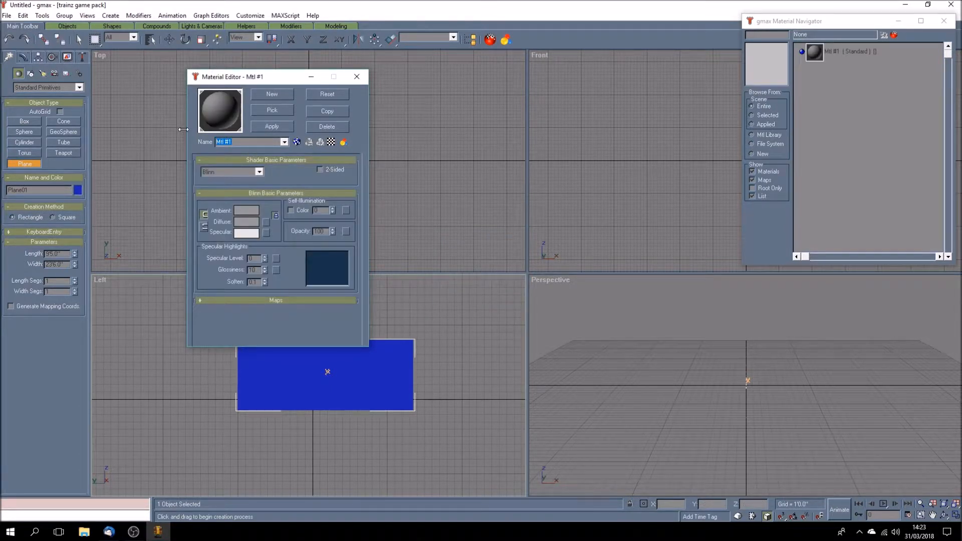
type("SIDE W")
type("EW")
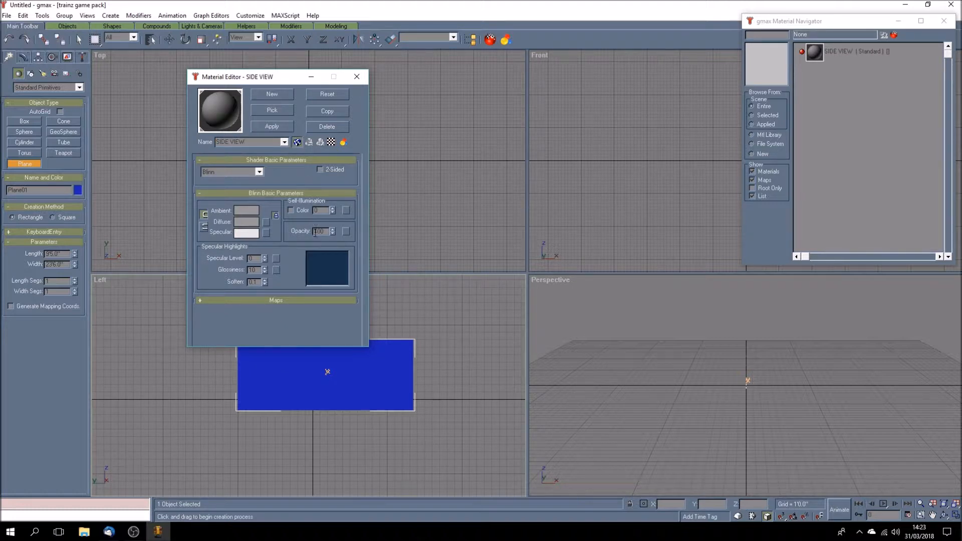
Step: Assign a Bitmap map to the diffuse color of the SIDE VIEW material
left_click(291, 300)
left_click(281, 190)
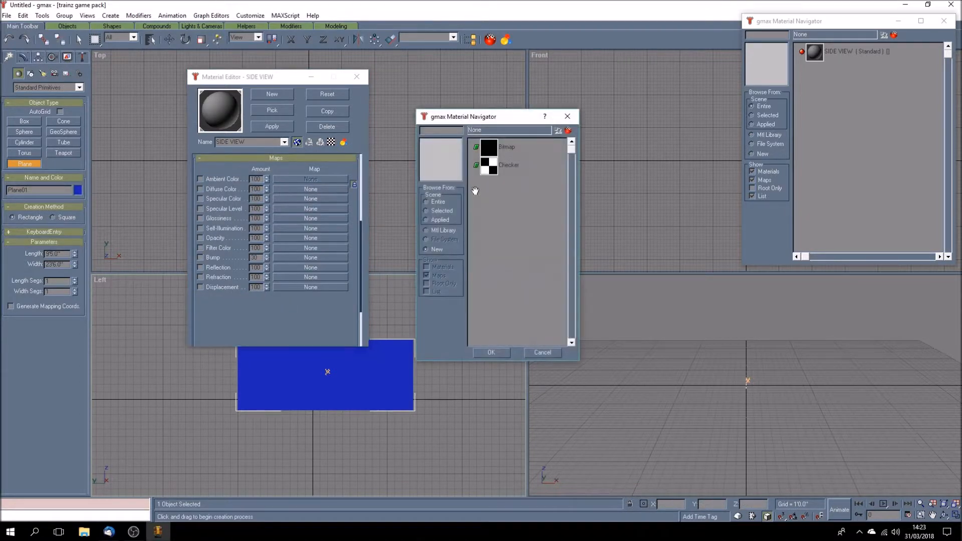
double_click(497, 143)
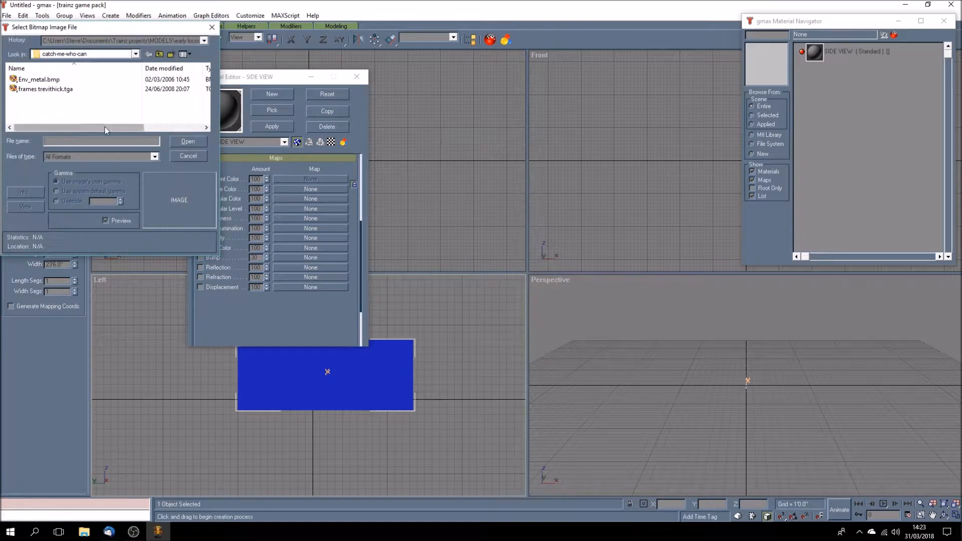
Step: Load b&lr no 5 side.jpg from the antrim ng folder under MODELS as the diffuse bitmap
left_click(135, 54)
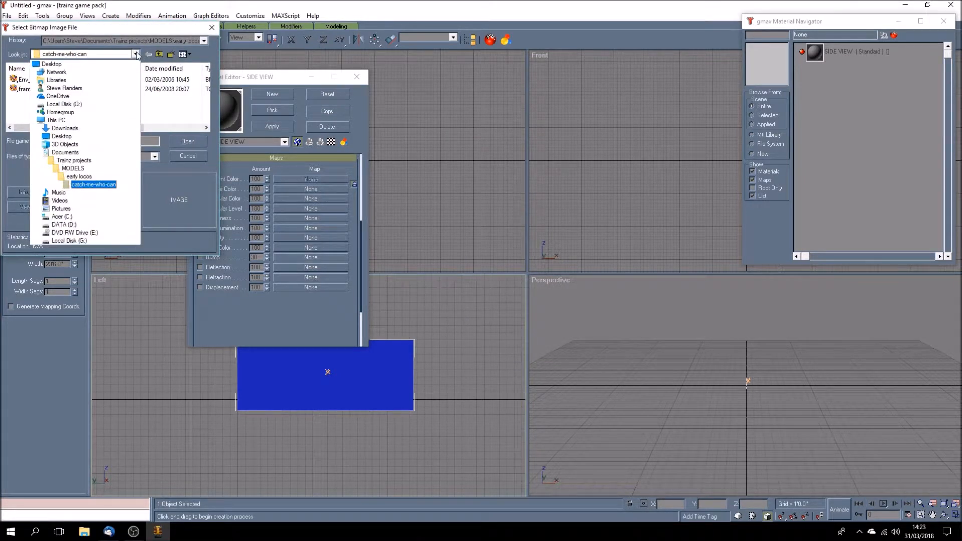
left_click(74, 224)
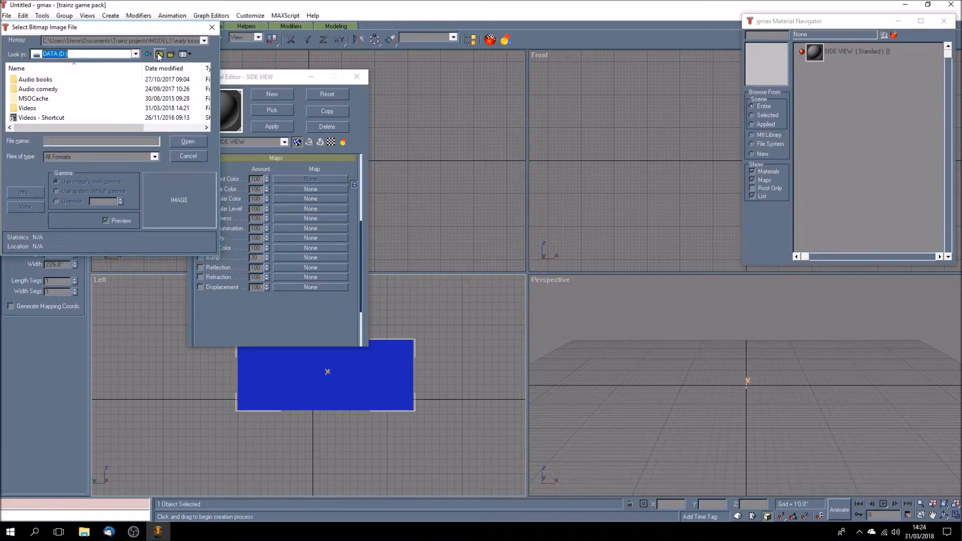
left_click(135, 54)
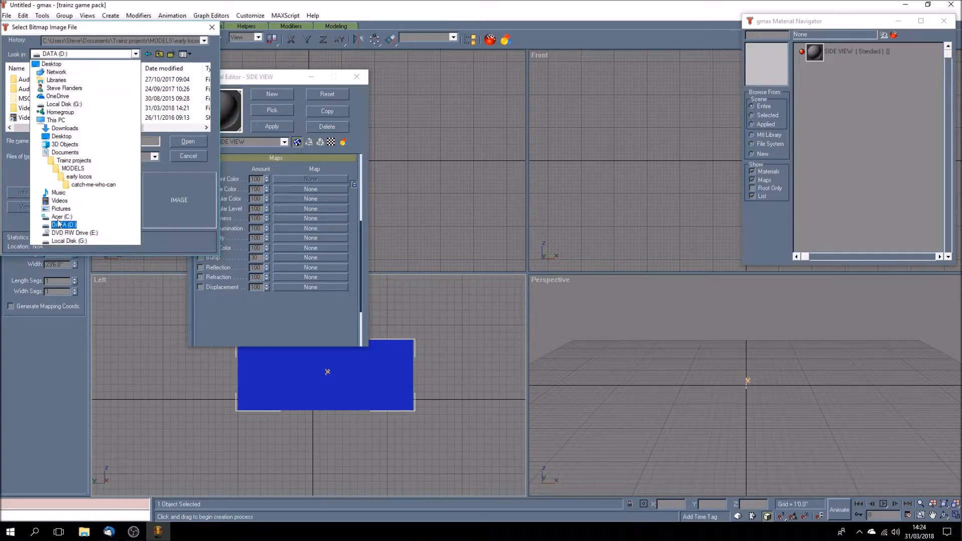
left_click(73, 168)
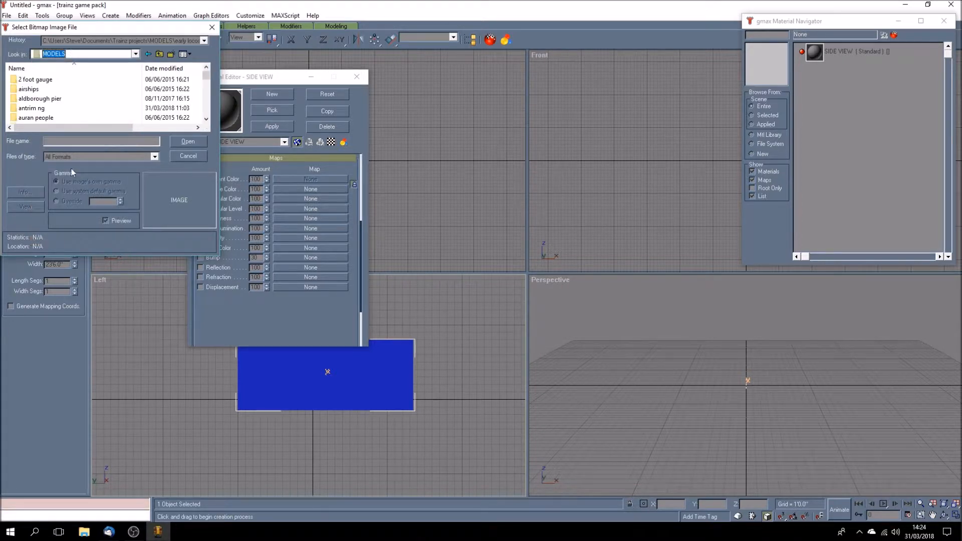
left_click(205, 81)
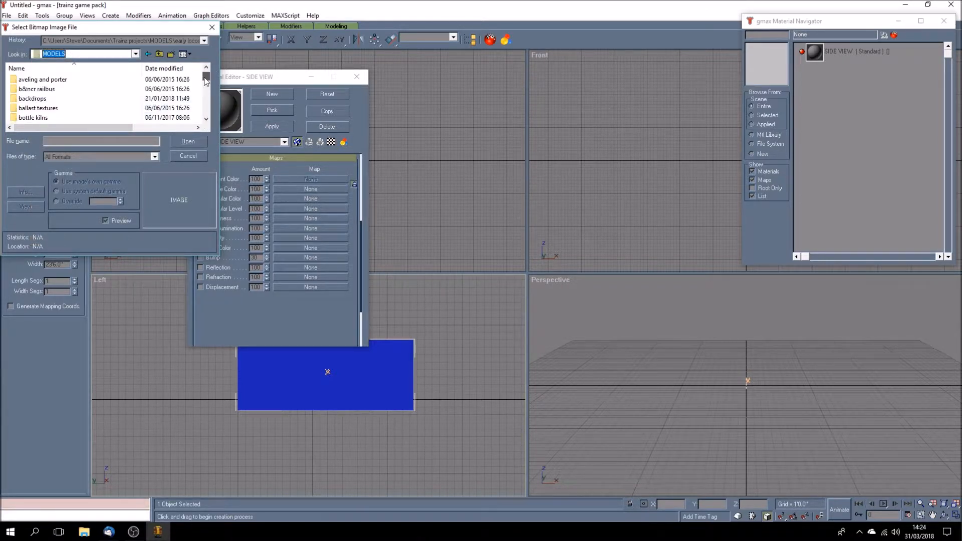
scroll(205, 81, "up", 1)
double_click(50, 89)
scroll(52, 101, "down", 1)
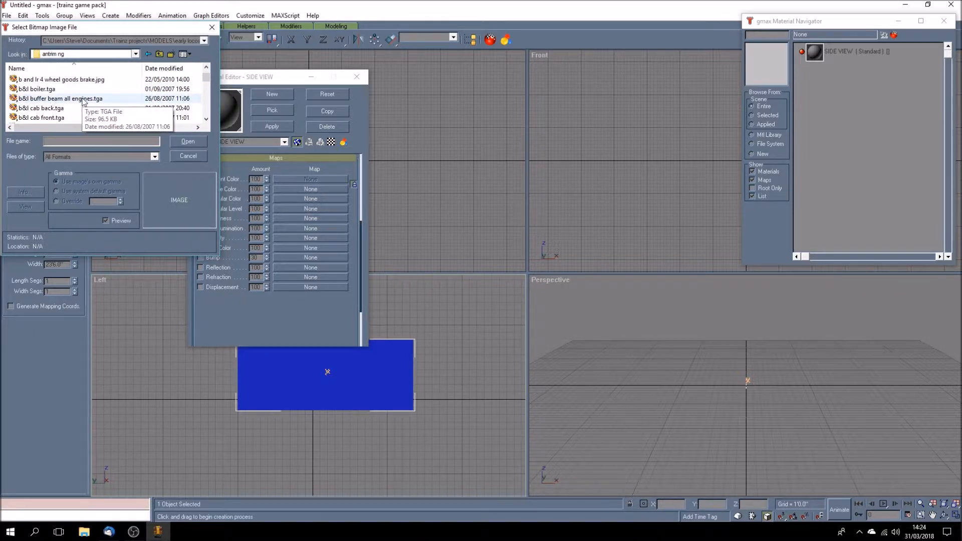
scroll(84, 103, "down", 1)
scroll(85, 104, "down", 4)
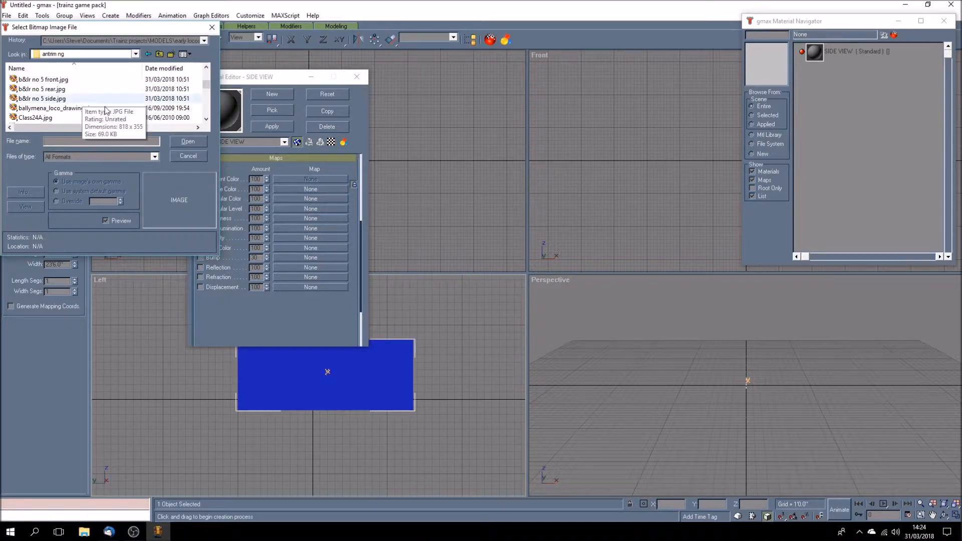
left_click(48, 100)
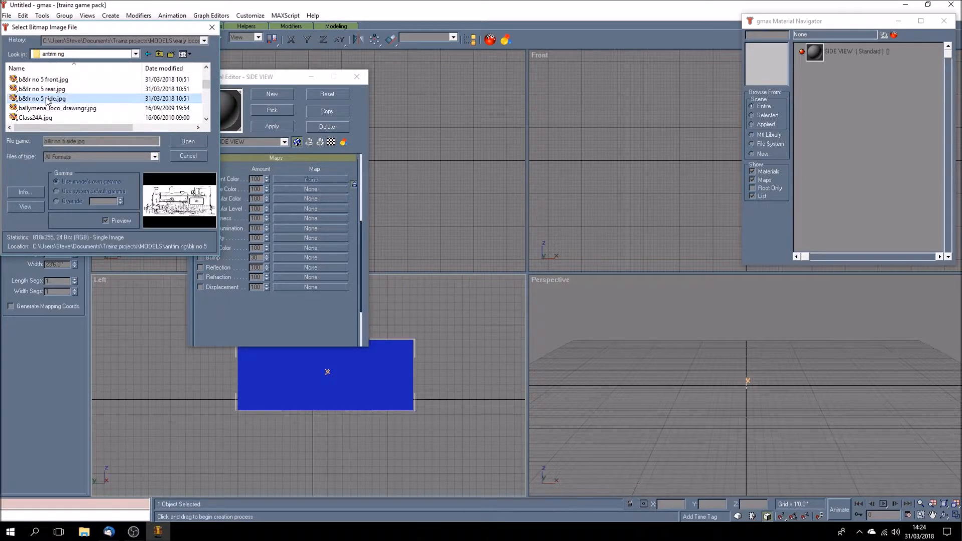
left_click(190, 143)
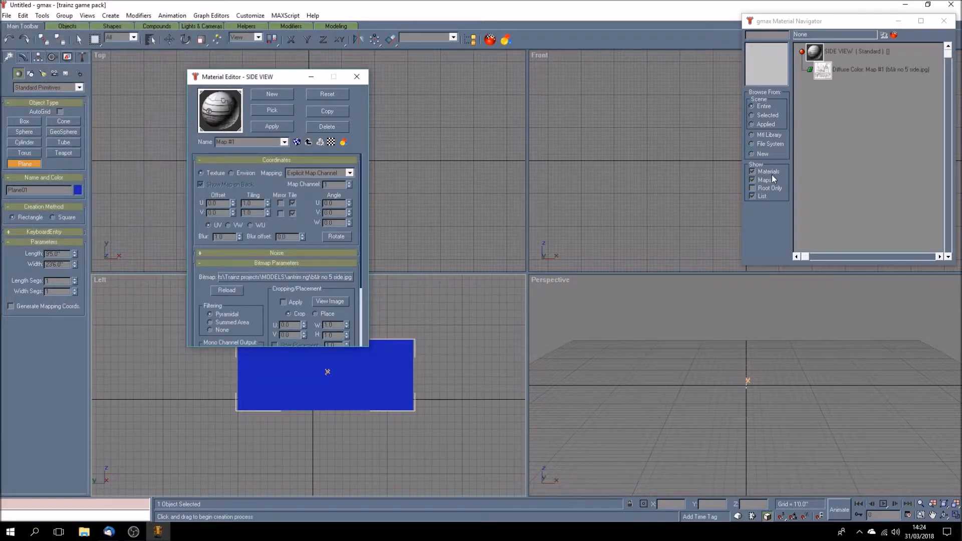
Step: Hide the maps in the Material Navigator and create a new Standard material named FRONT VIEW
left_click(751, 180)
left_click(271, 95)
left_click(456, 236)
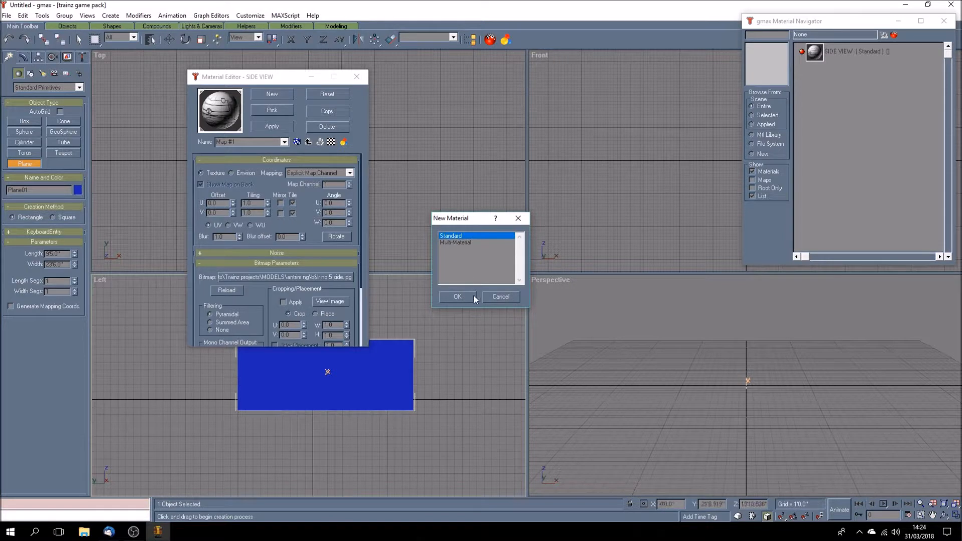
left_click(466, 296)
double_click(223, 142)
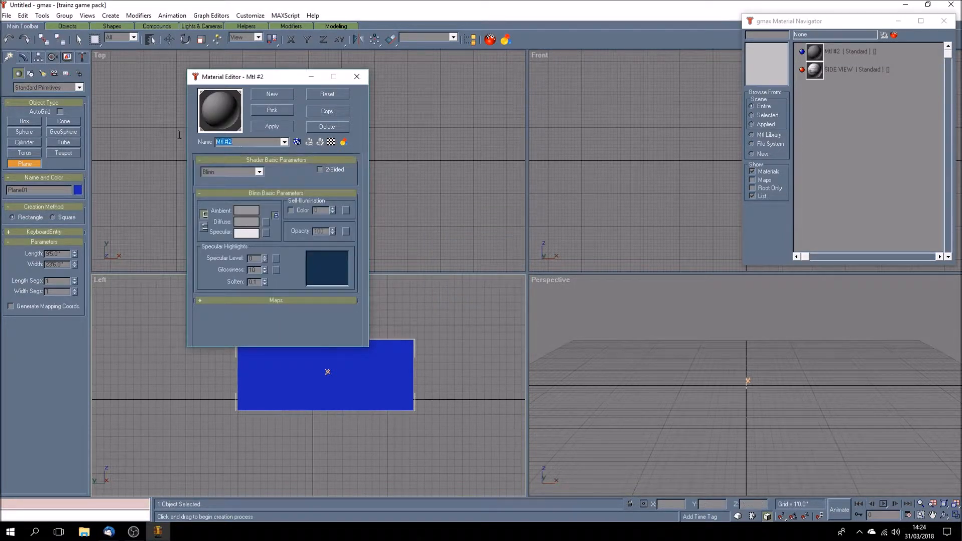
type("FRONT VIEW")
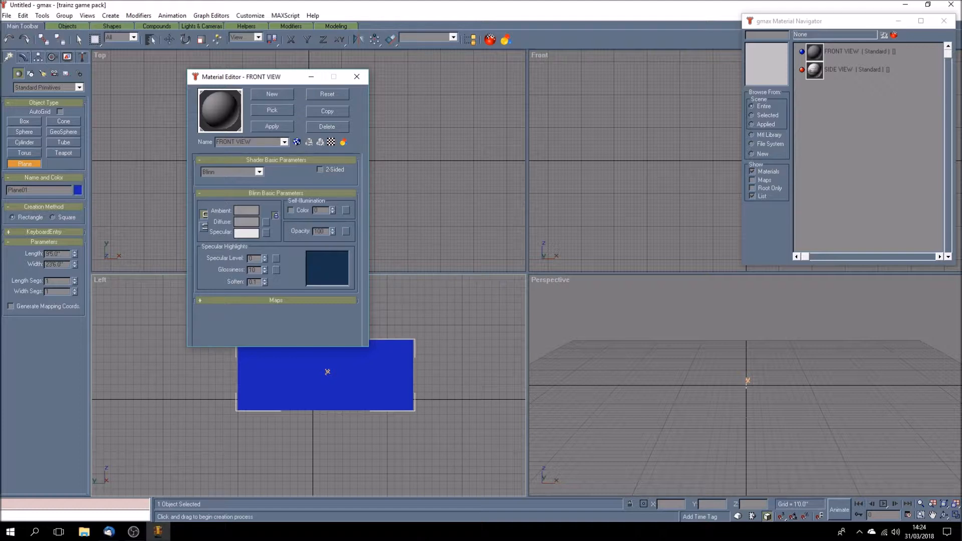
Step: Load b&lr no 5 front.jpg from the antrim ng folder as the diffuse color bitmap of the FRONT VIEW material
left_click(306, 300)
left_click(301, 191)
left_click(489, 150)
double_click(489, 151)
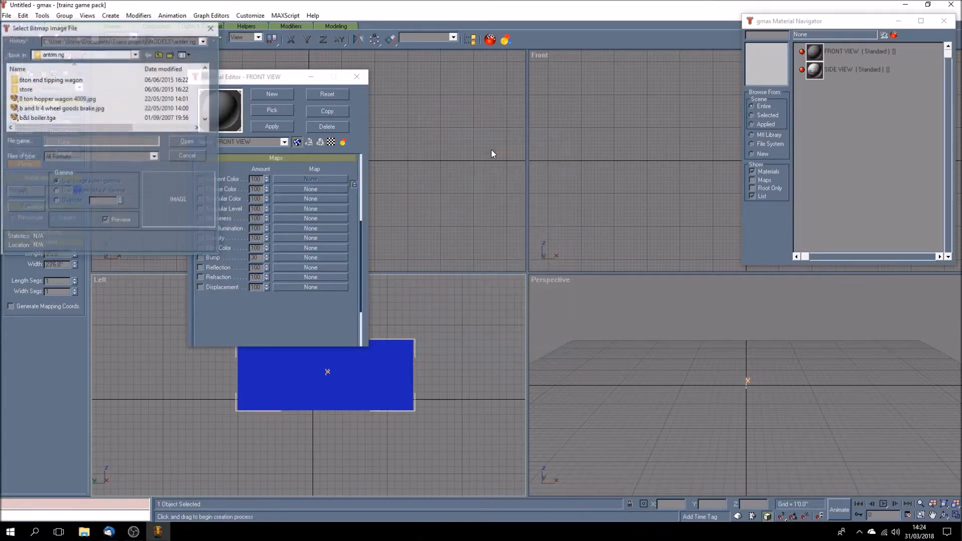
left_click_drag(204, 81, 205, 84)
left_click(75, 98)
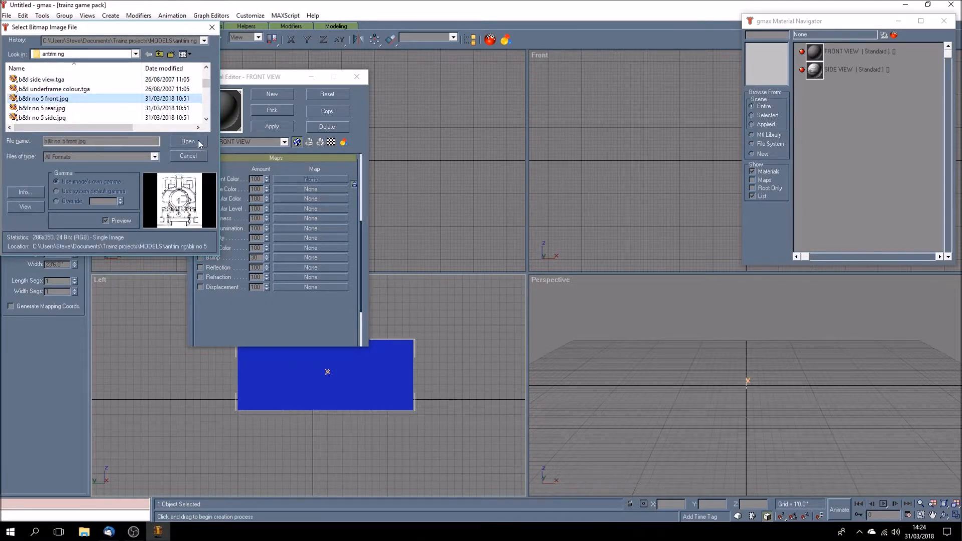
left_click(187, 142)
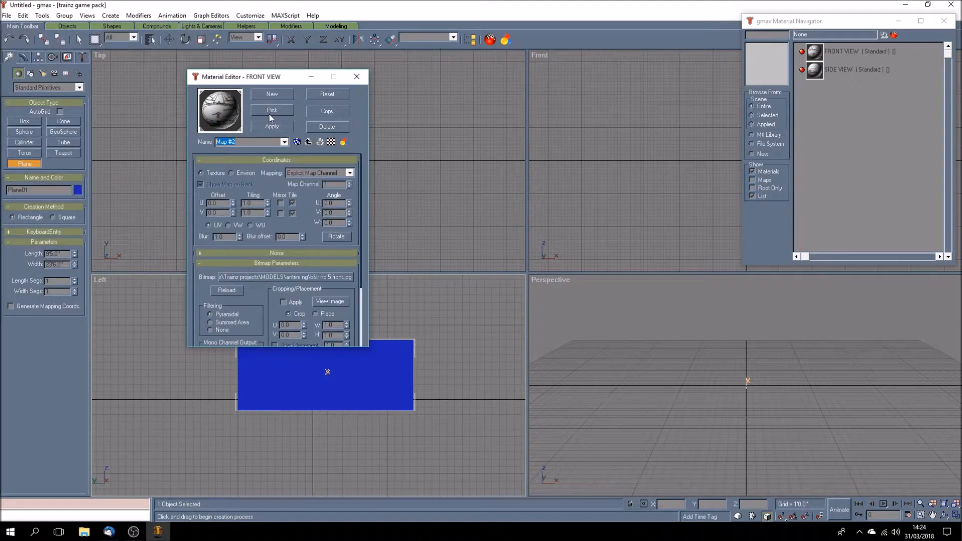
Step: Create another Standard material and name it REAR VIEW
left_click(272, 94)
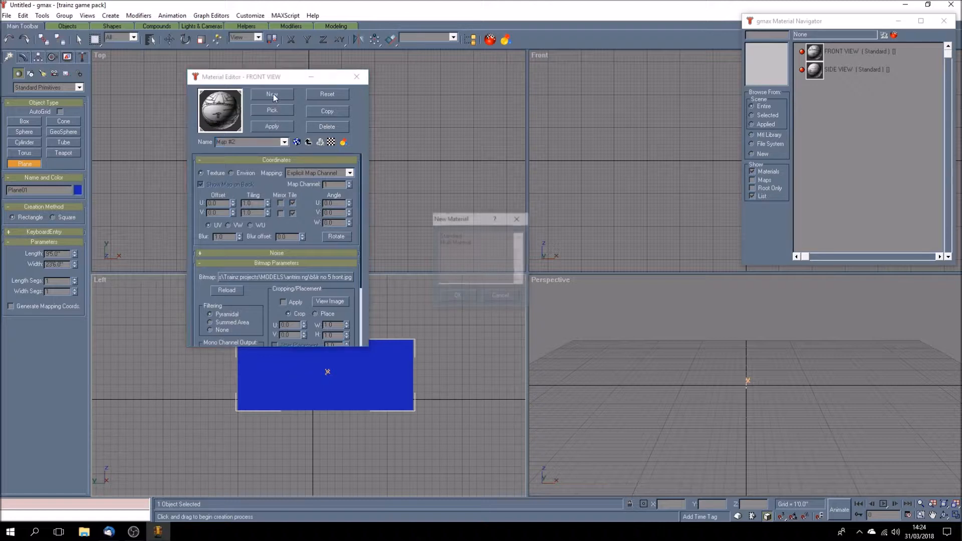
left_click(445, 236)
left_click(457, 296)
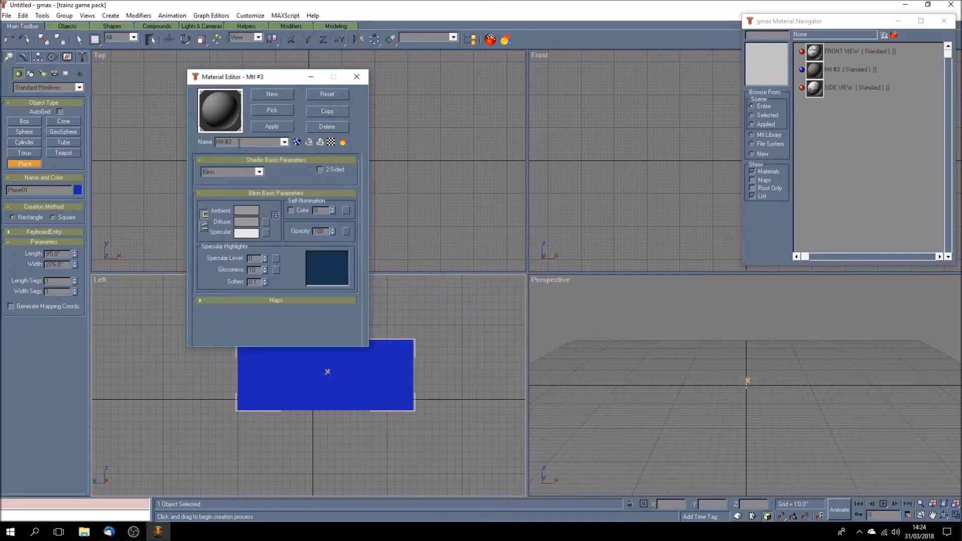
left_click_drag(241, 141, 189, 138)
type("REAR VIEW")
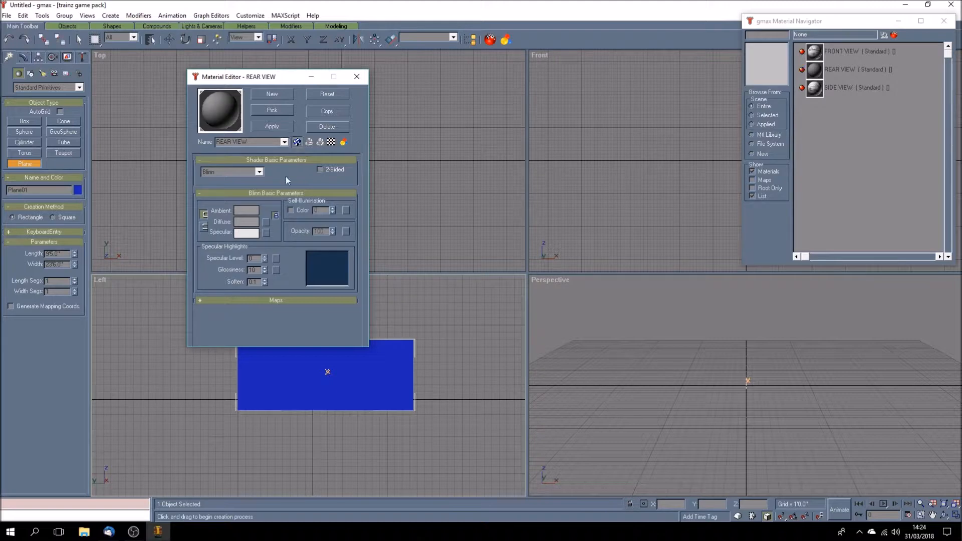
Step: Load b&lr no 5 rear.jpg as the diffuse color bitmap of the REAR VIEW material and close the Material Editor
left_click(297, 301)
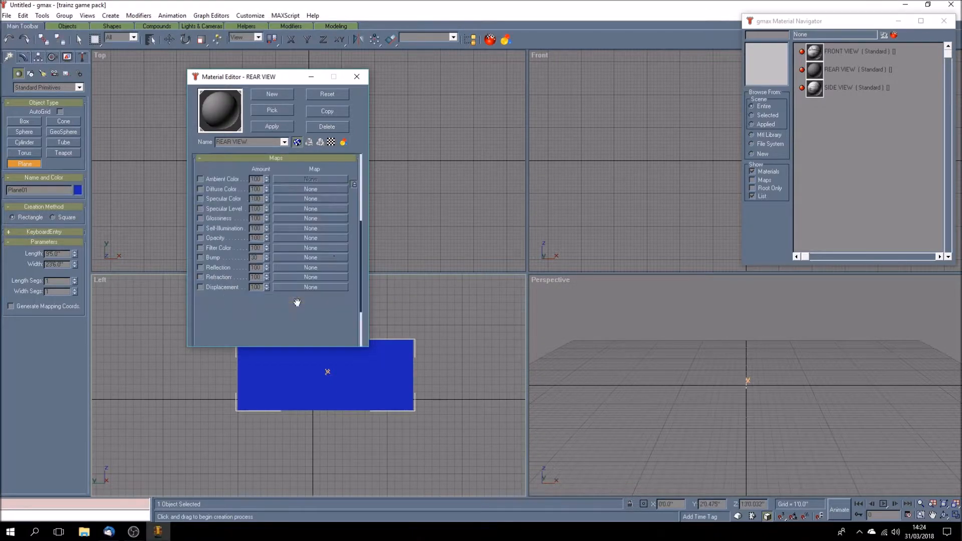
left_click(296, 188)
double_click(473, 151)
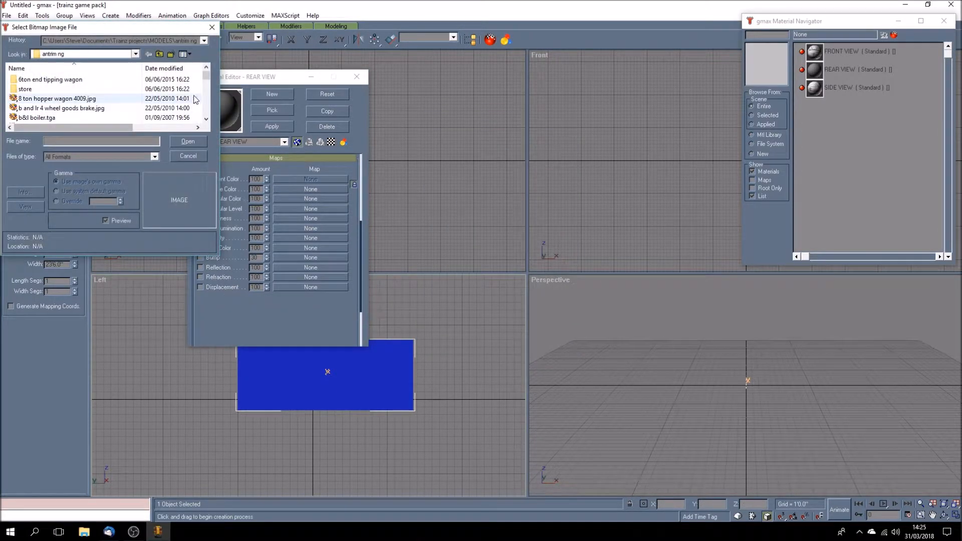
scroll(207, 88, "down", 3)
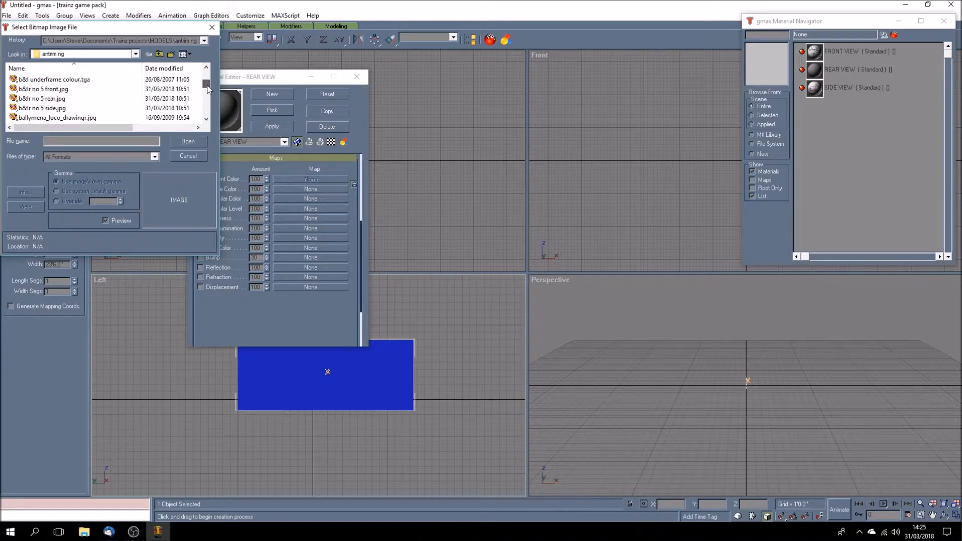
left_click(64, 99)
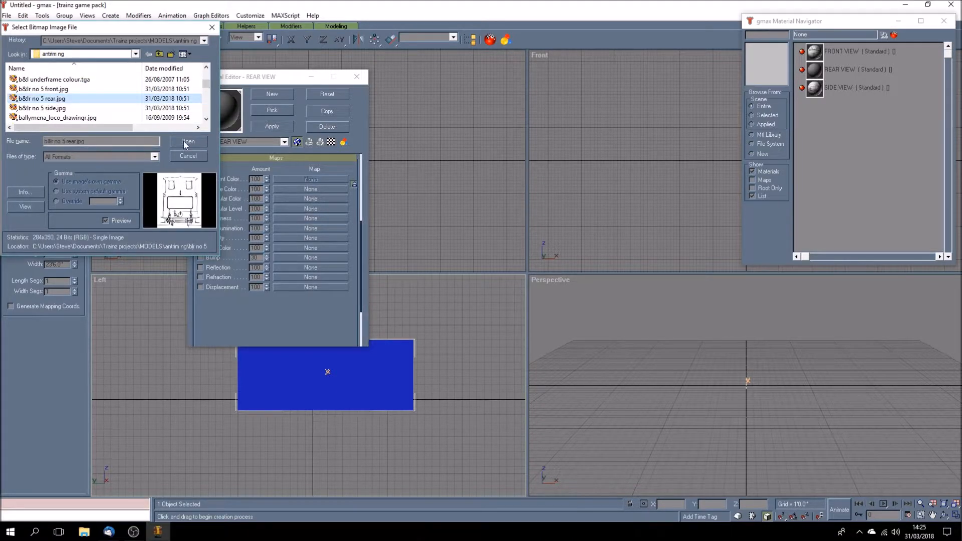
left_click(183, 142)
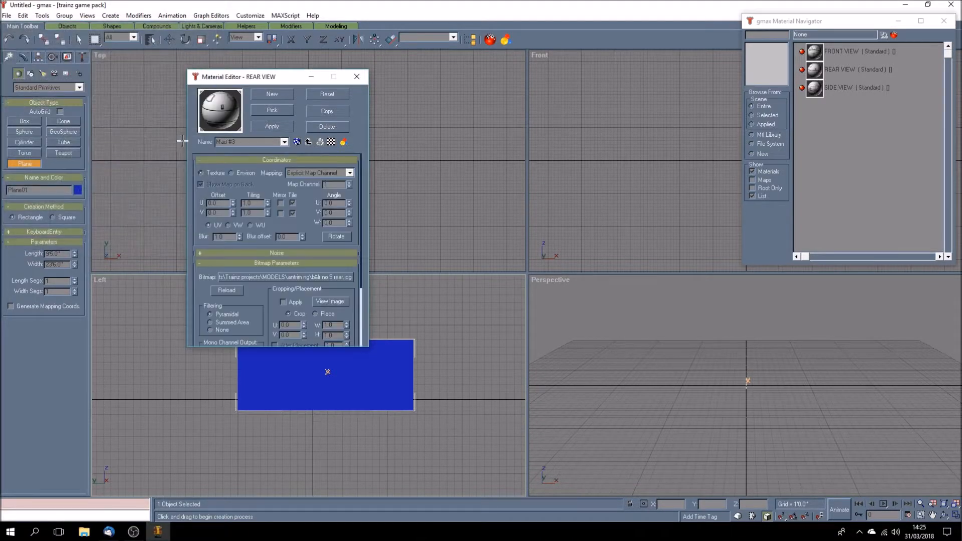
left_click(356, 77)
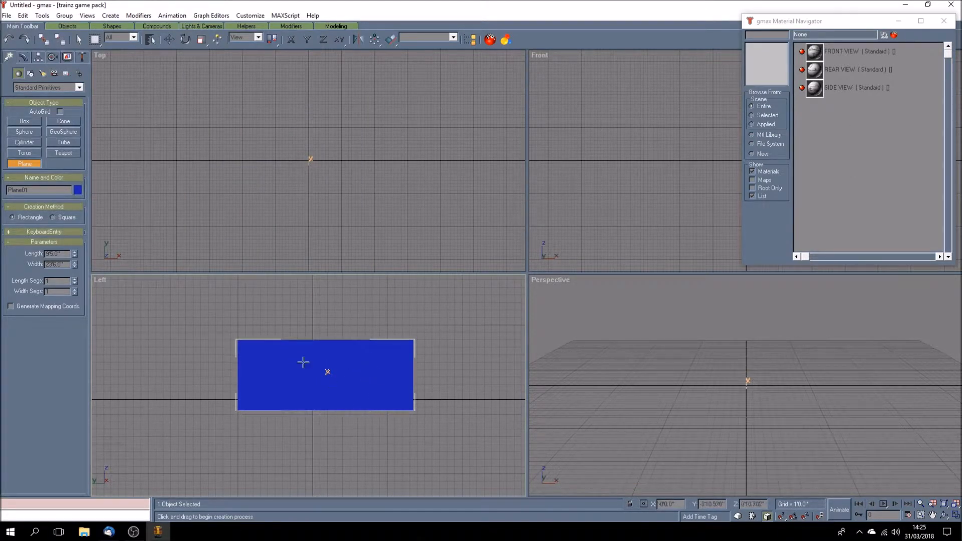
Step: Apply the REAR VIEW material to the selected plane
left_click(79, 40)
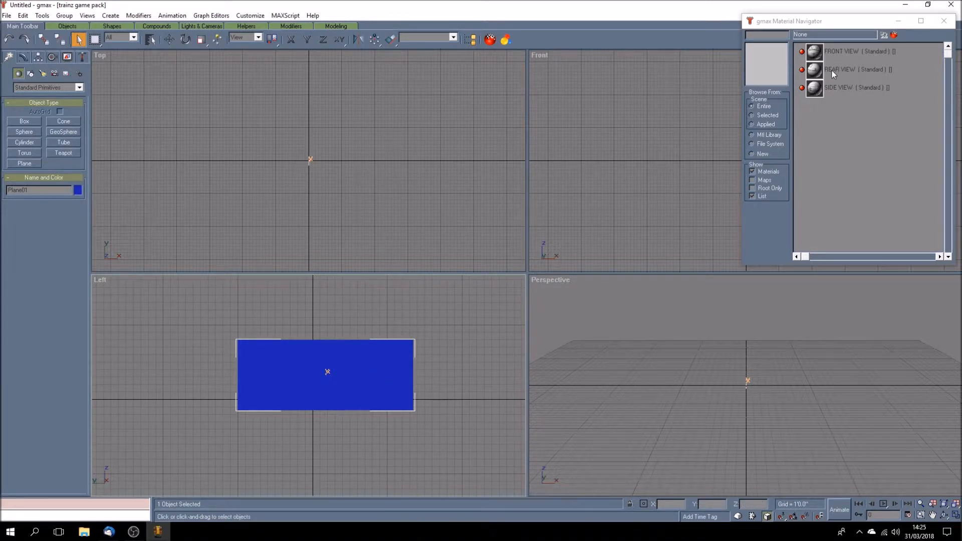
left_click(854, 69)
left_click(884, 36)
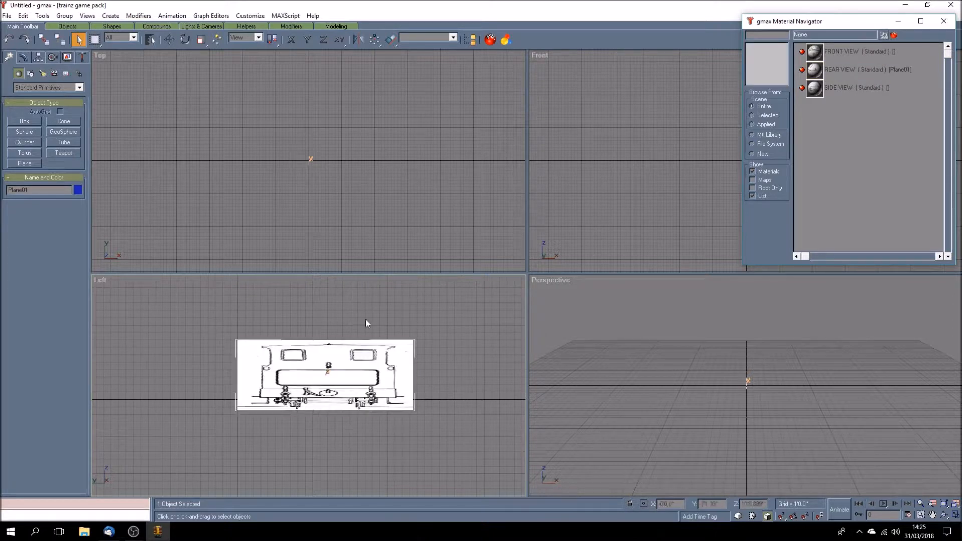
Step: Apply the SIDE VIEW material to the plane and add an Unwrap UVW modifier to it
left_click(847, 88)
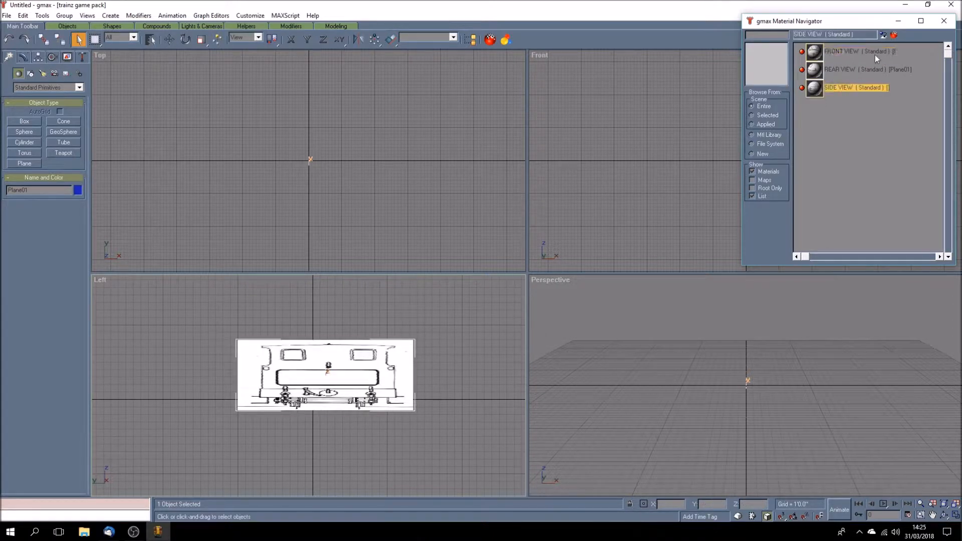
left_click(883, 35)
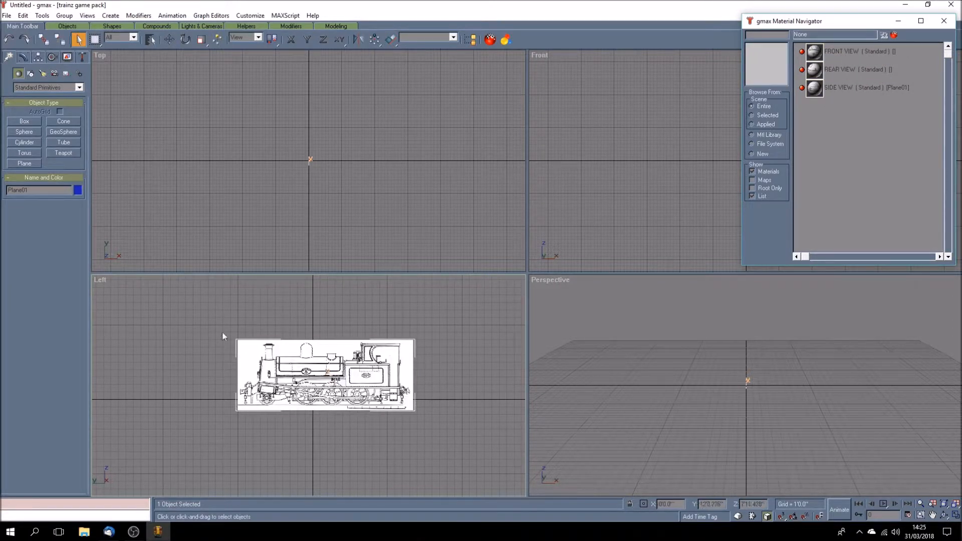
left_click(23, 58)
left_click(63, 145)
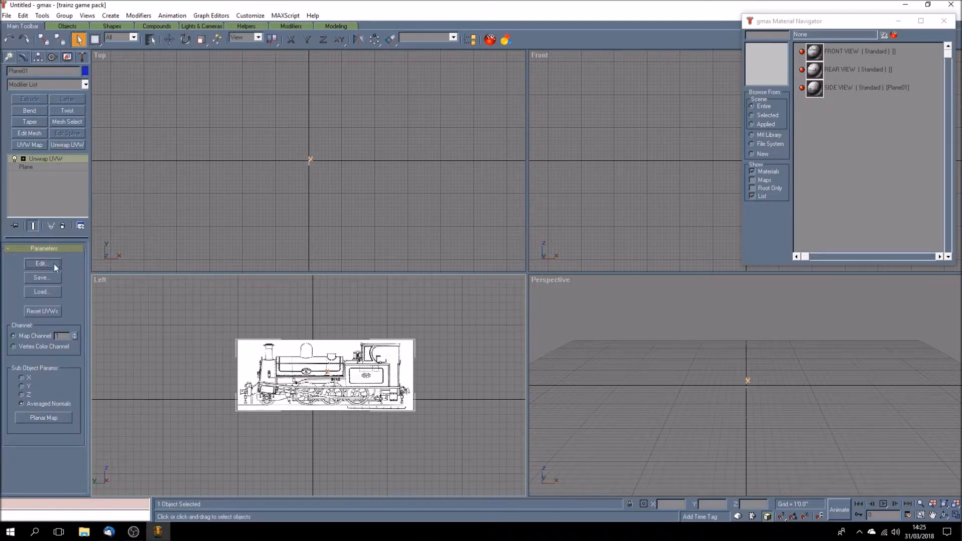
Step: In the Edit UVWs window, move the left and right texture vertex pairs horizontally inward to the locomotive's front and rear buffer ends
left_click(42, 264)
left_click_drag(474, 132, 445, 122)
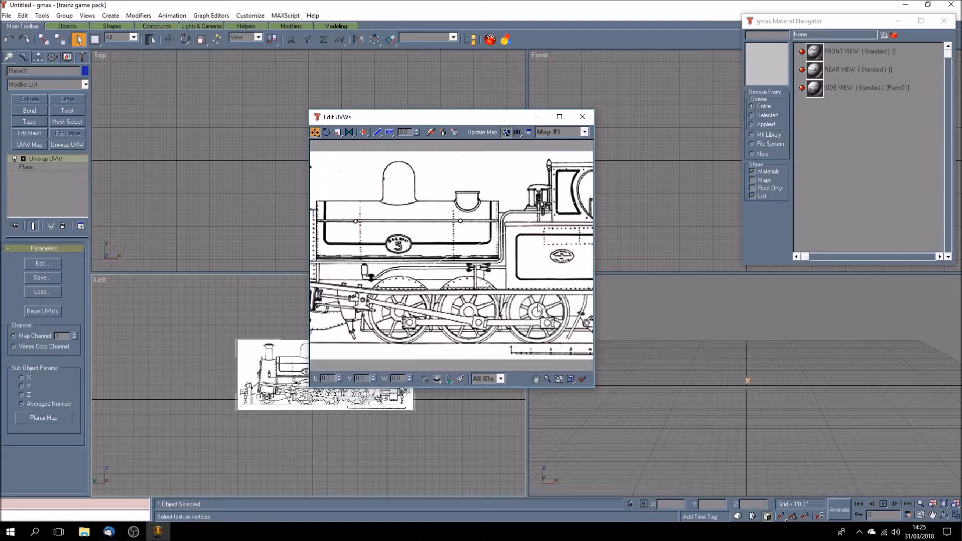
left_click_drag(595, 289, 851, 289)
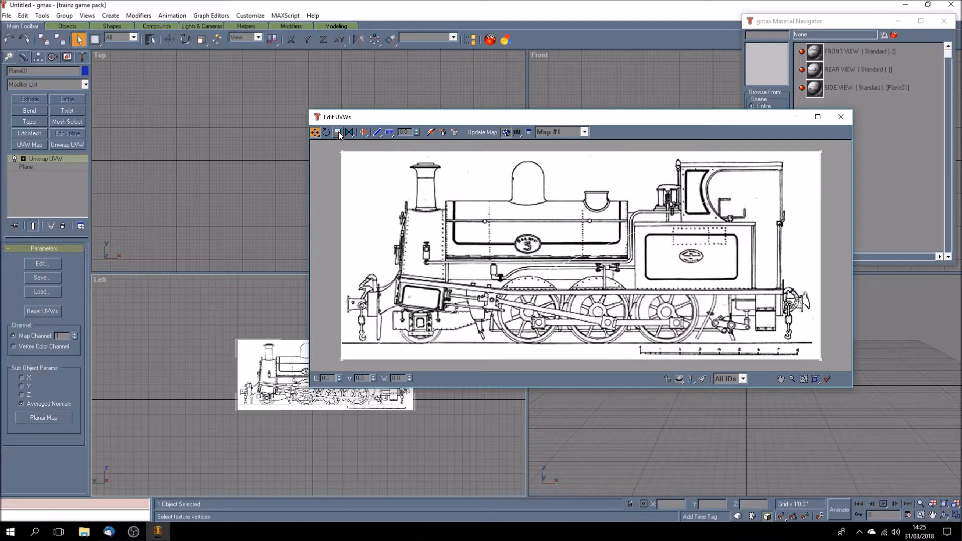
left_click_drag(314, 134, 346, 361)
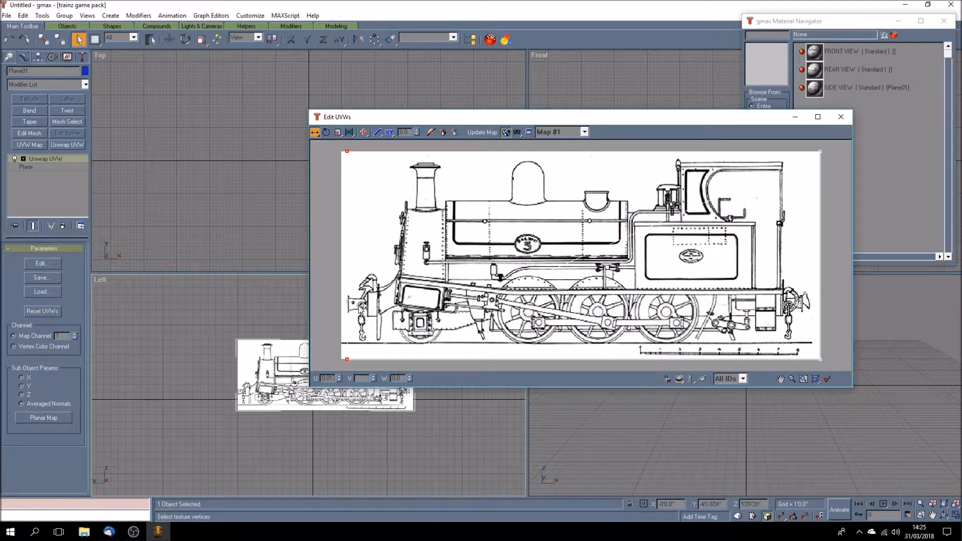
left_click_drag(348, 359, 349, 359)
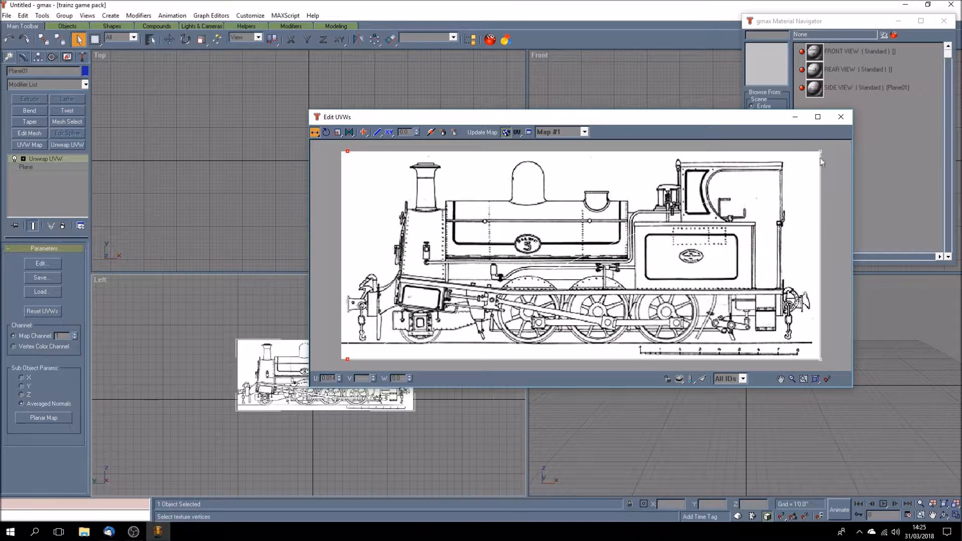
left_click_drag(810, 146, 810, 360)
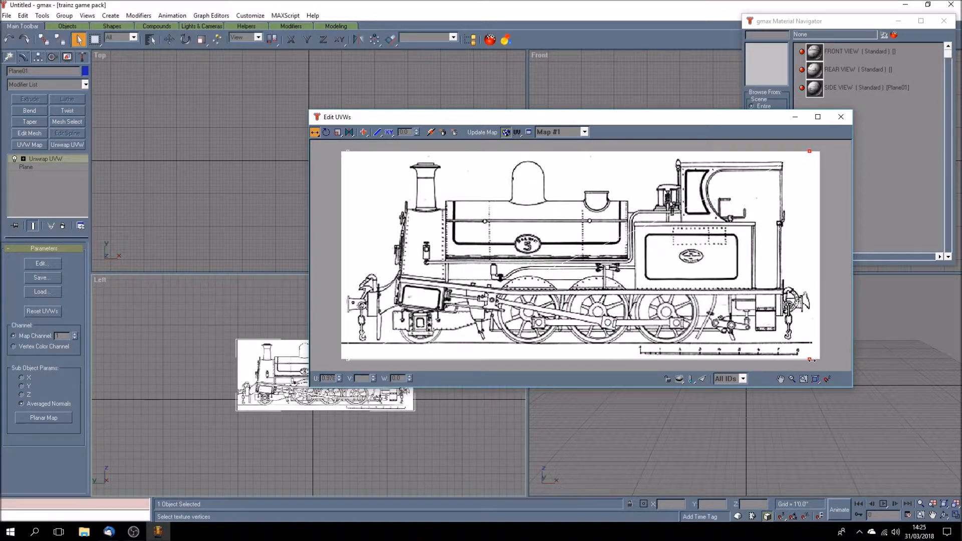
left_click_drag(811, 360, 812, 360)
Step: Move the upper texture vertices down towards the cab roof and the lower ones up to the rail line, then close the UVW editor
left_click(319, 135)
left_click(318, 163)
left_click_drag(332, 146, 810, 159)
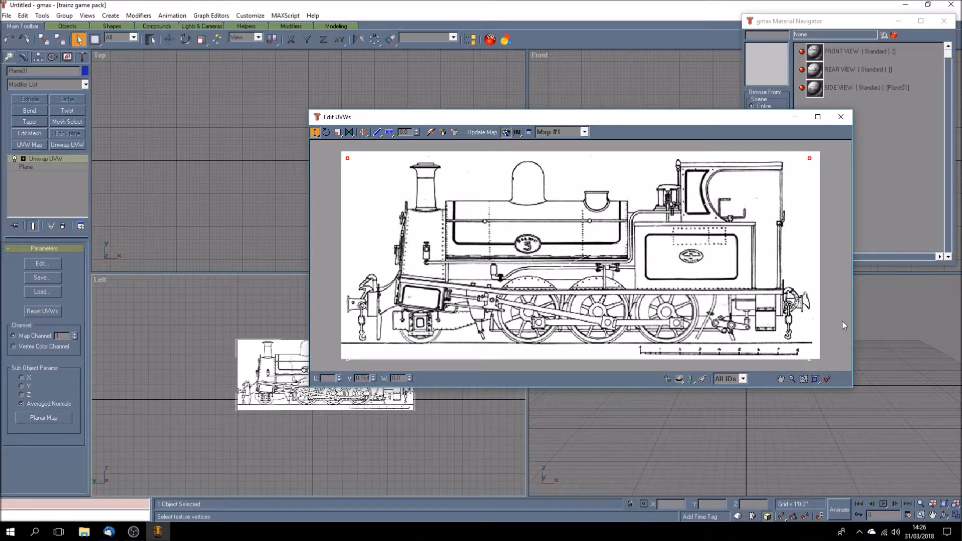
left_click_drag(834, 339, 347, 343)
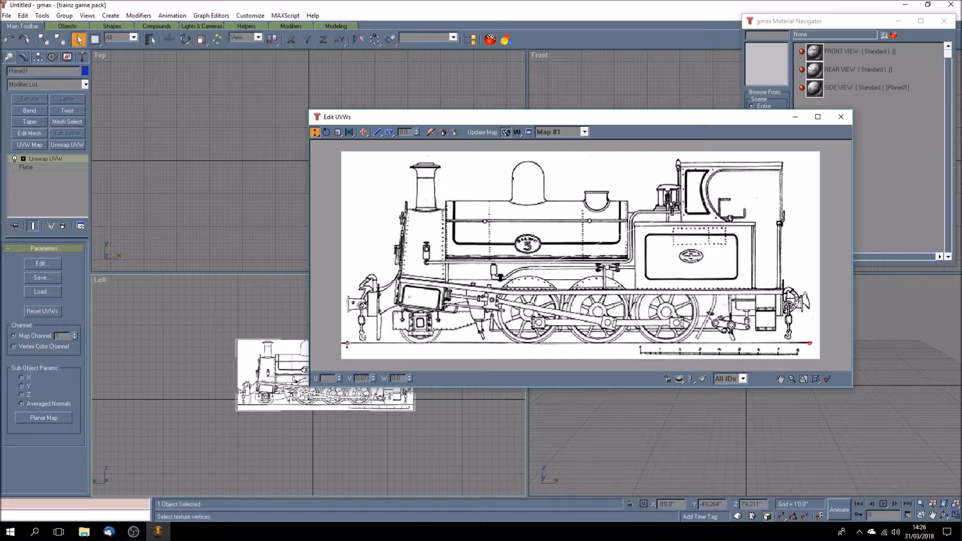
left_click_drag(347, 344, 346, 345)
left_click(840, 117)
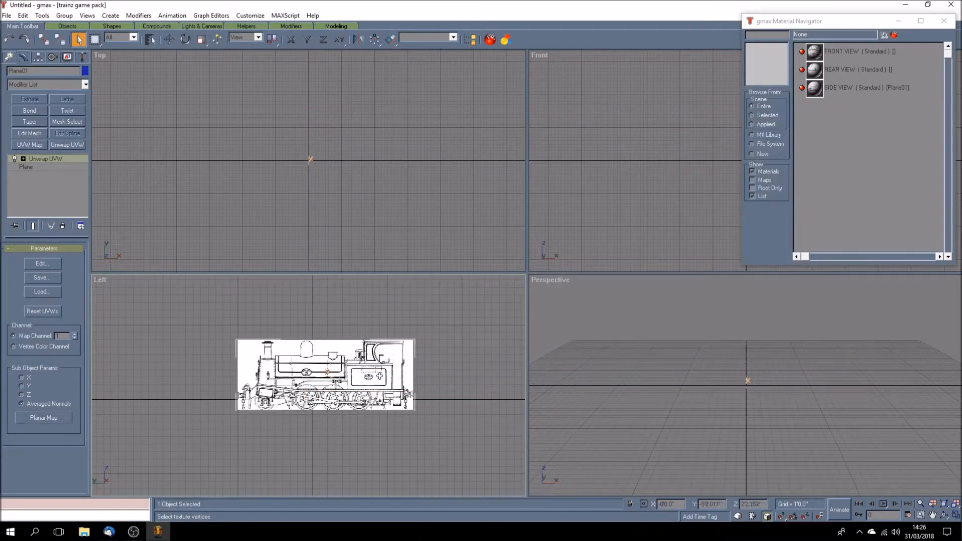
Step: Deselect the plane and maximize the Left viewport on the locomotive drawing
left_click(449, 369)
left_click(930, 516)
left_click_drag(462, 404, 467, 401)
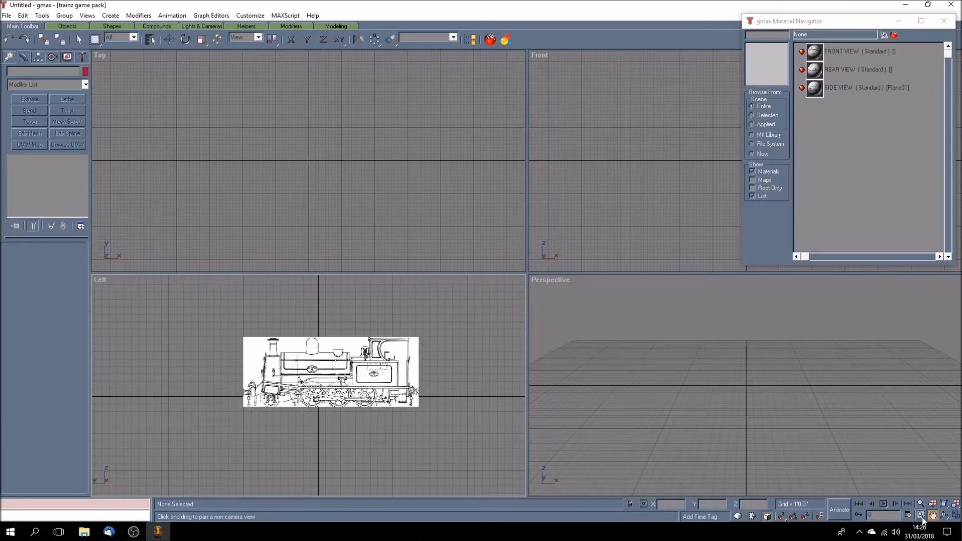
left_click(955, 516)
left_click_drag(599, 337, 451, 316)
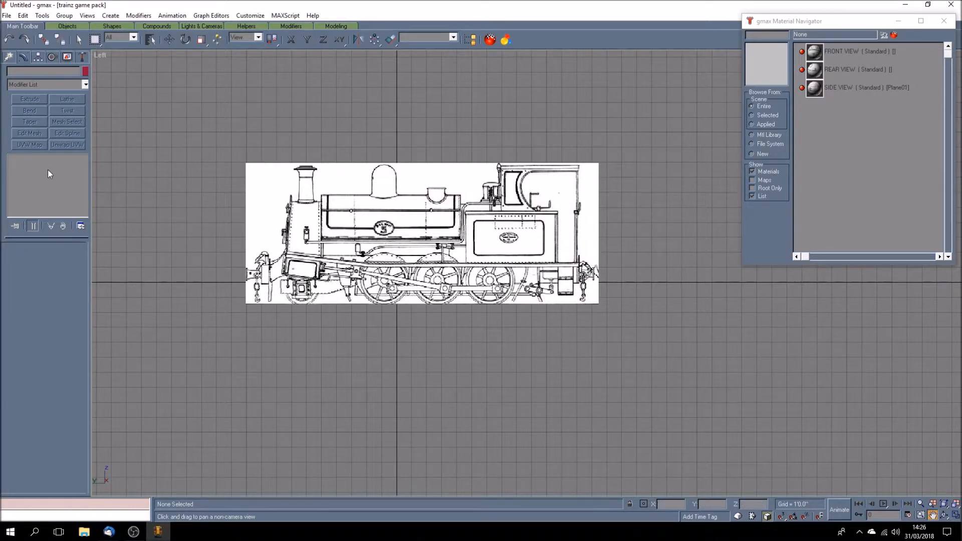
Step: Create a cylinder in front of the locomotive drawing and set its radius to 1'6.75"
left_click(8, 57)
left_click(24, 142)
left_click_drag(175, 255, 192, 285)
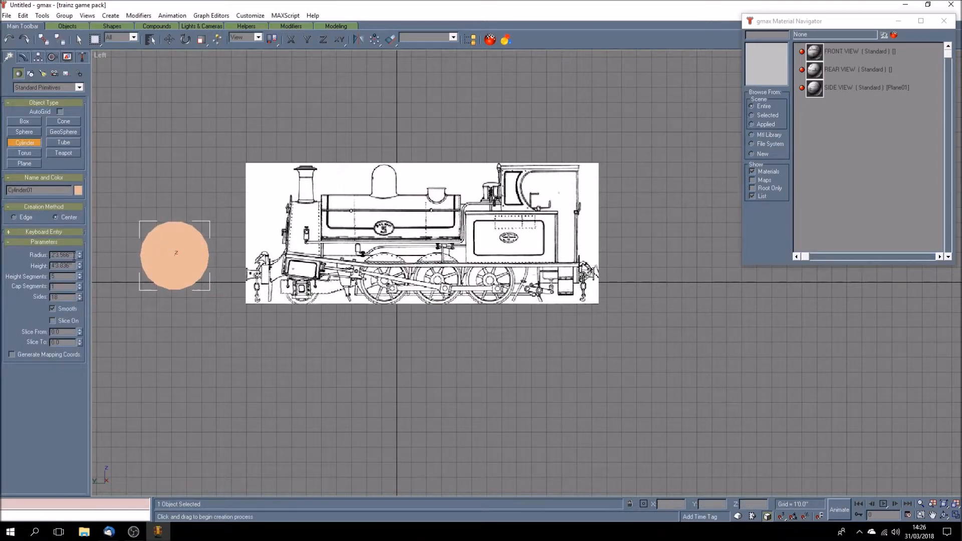
left_click_drag(73, 255, 46, 256)
type("1'6.75")
key("Return")
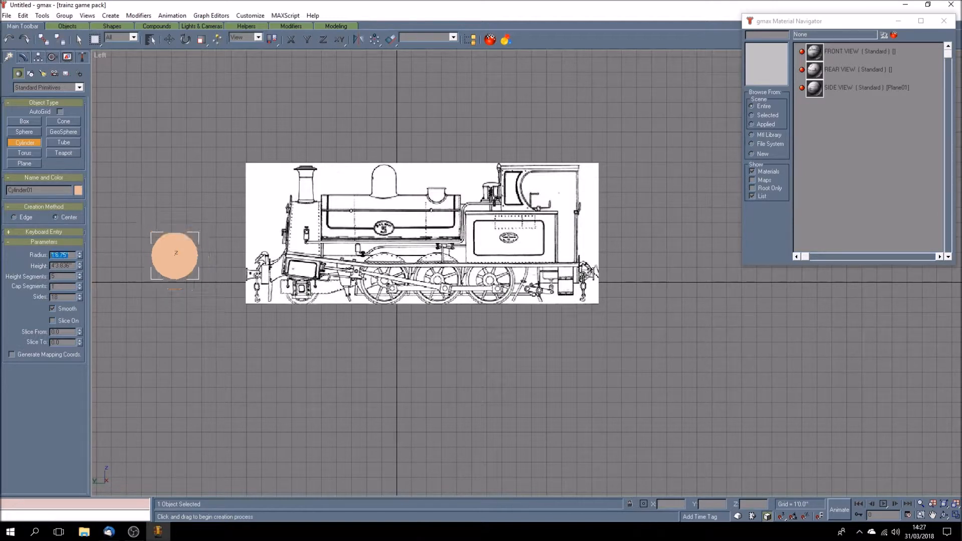
Step: Move the cylinder to the empty area below the front half of the locomotive drawing
left_click(169, 40)
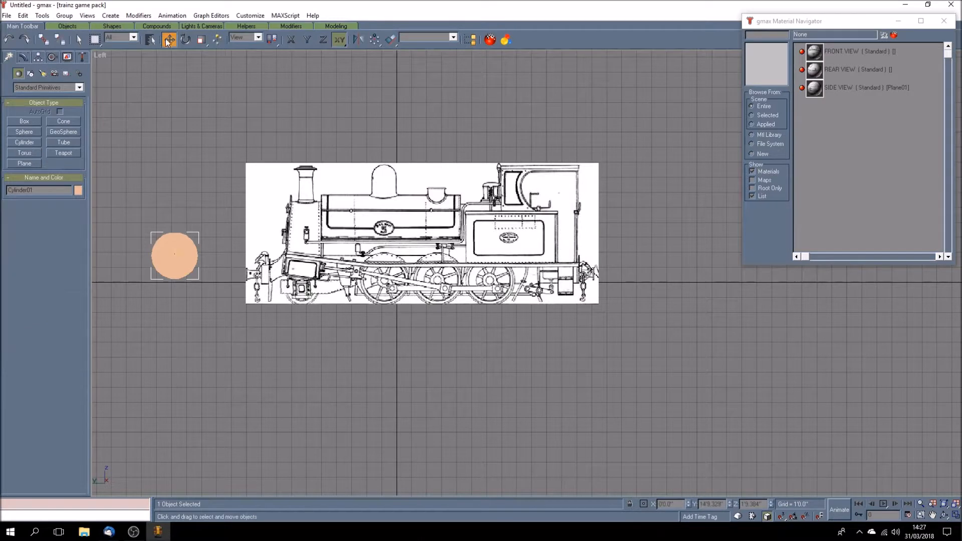
mouse_move(166, 271)
left_mouse_down()
mouse_move(358, 311)
mouse_move(376, 279)
mouse_move(435, 282)
mouse_move(332, 376)
left_mouse_up()
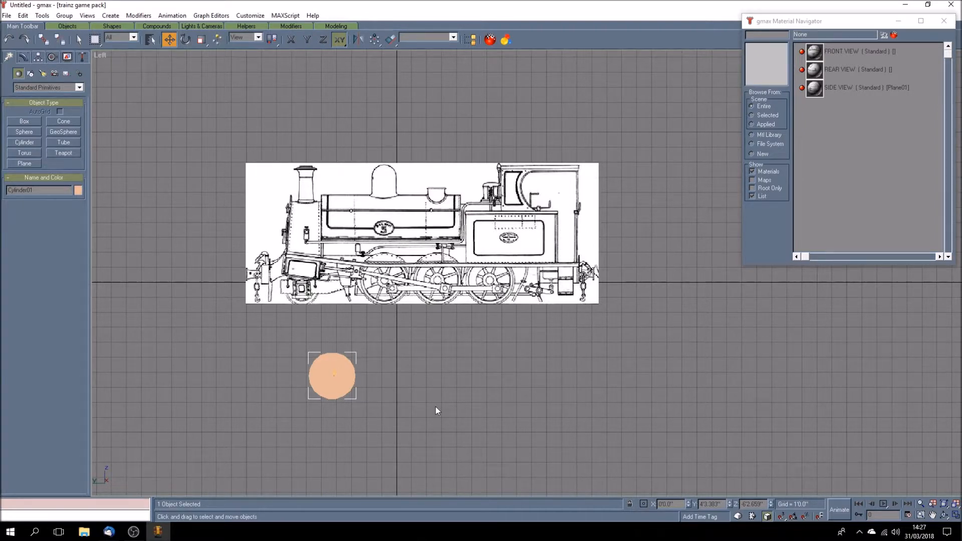
left_click(79, 39)
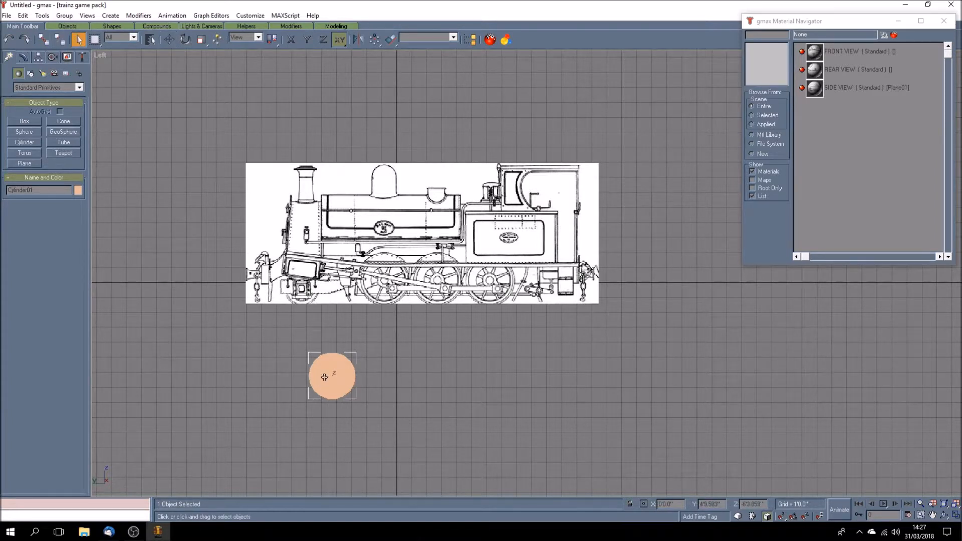
Step: Delete the test cylinder, then raise the side-view plane so its wheels sit on the ground line and set its Y position to 0
key("Delete")
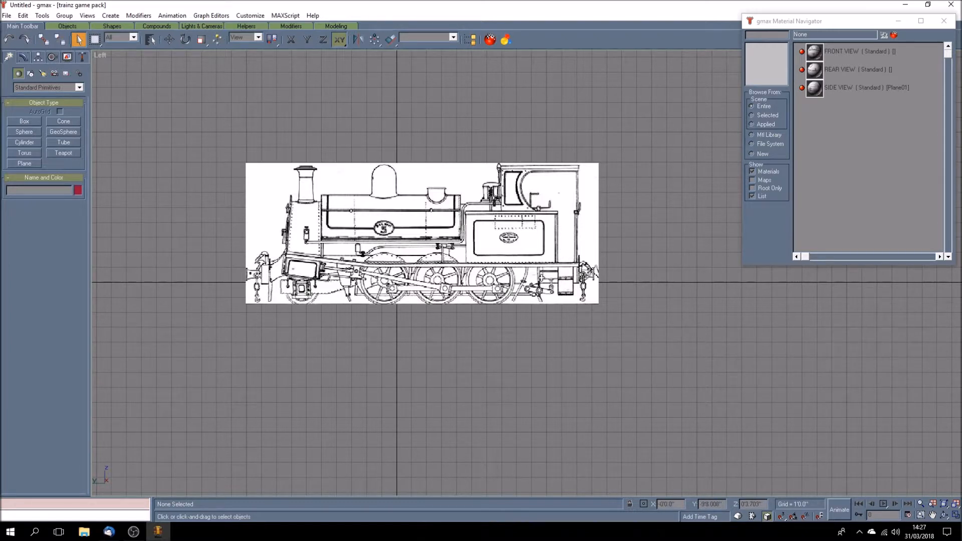
left_click(169, 39)
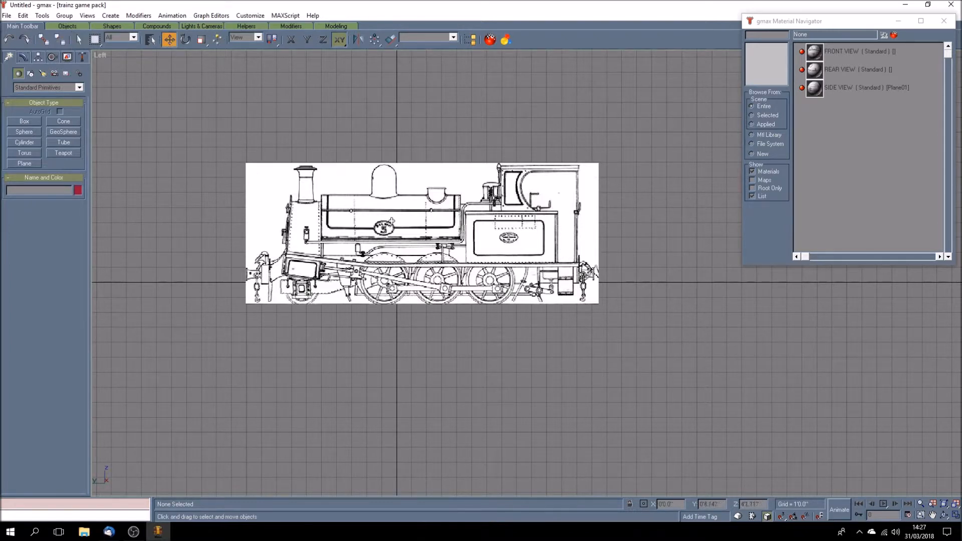
left_click(405, 227)
left_click_drag(416, 240, 389, 218)
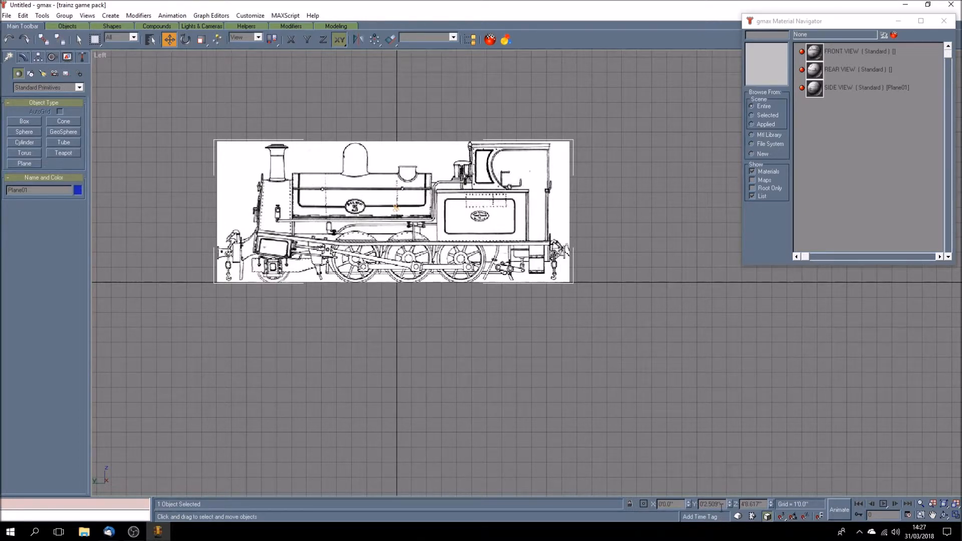
left_click(700, 504)
type("0")
key("Return")
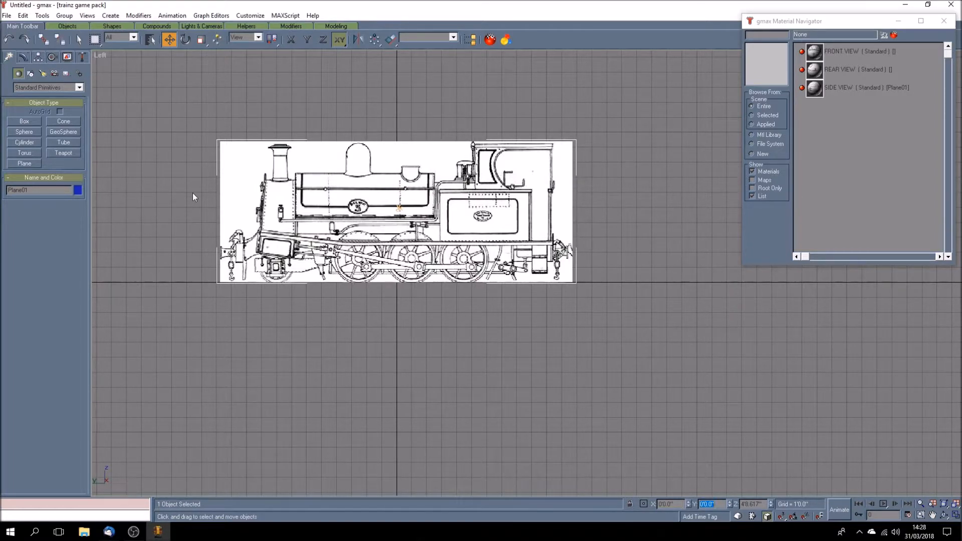
Step: Check the side-view plane's base dimensions and center its pivot to the object
left_click(22, 56)
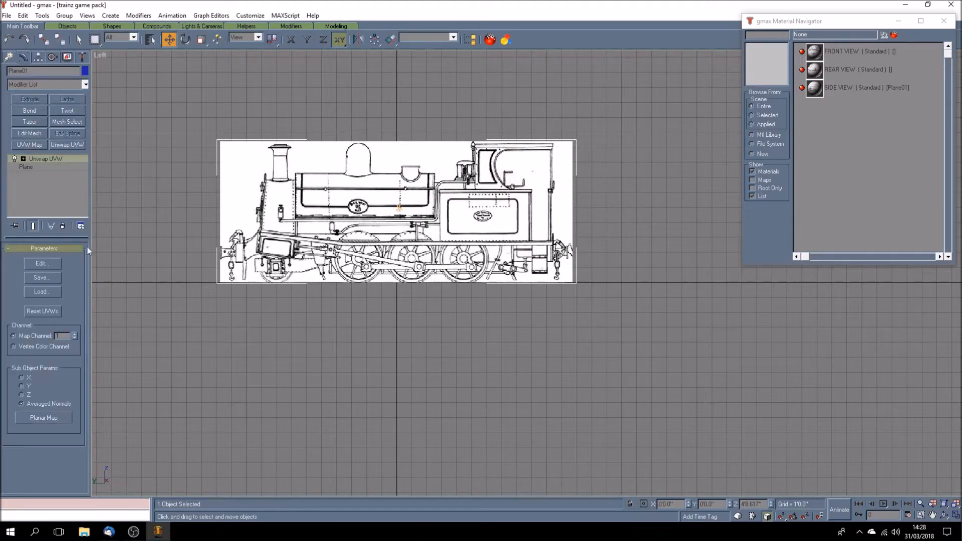
left_click(43, 168)
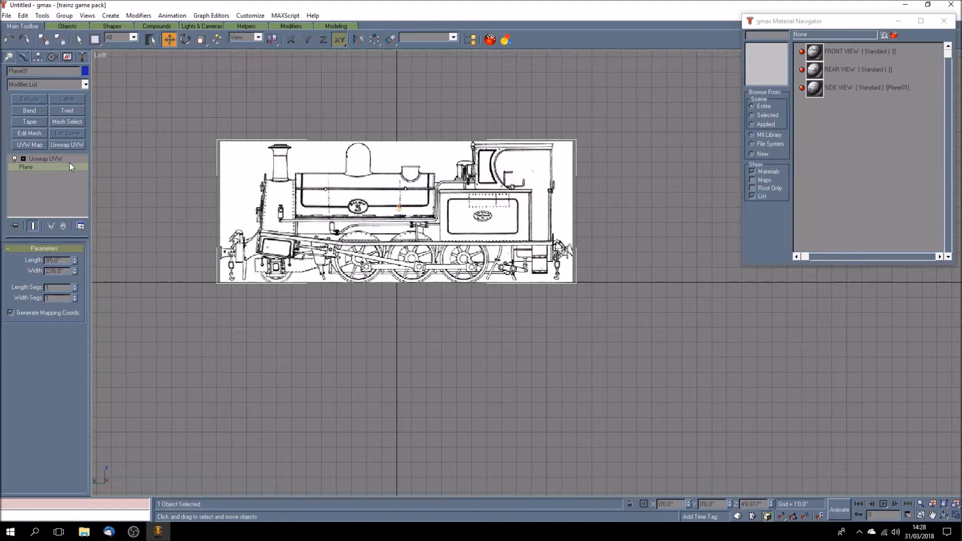
left_click(37, 58)
left_click(58, 120)
left_click(63, 172)
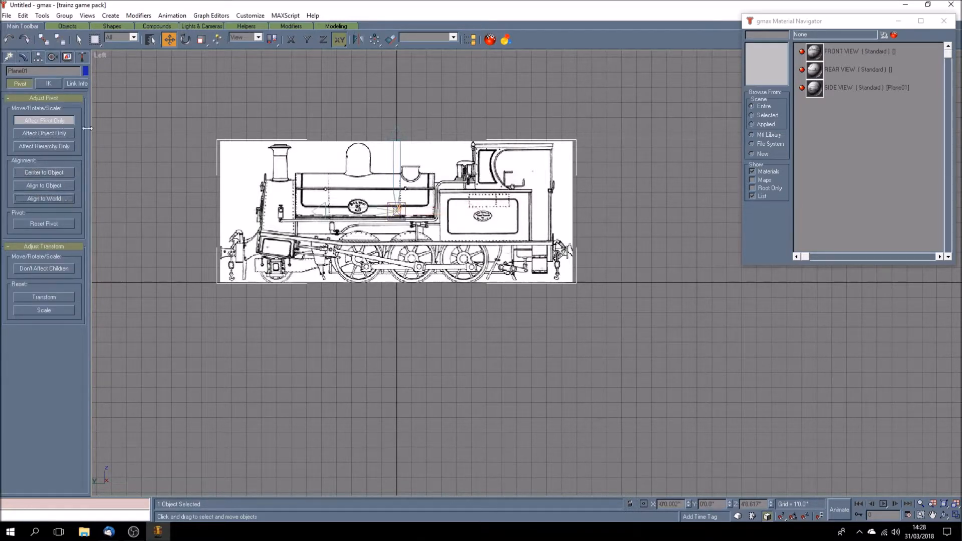
left_click(35, 120)
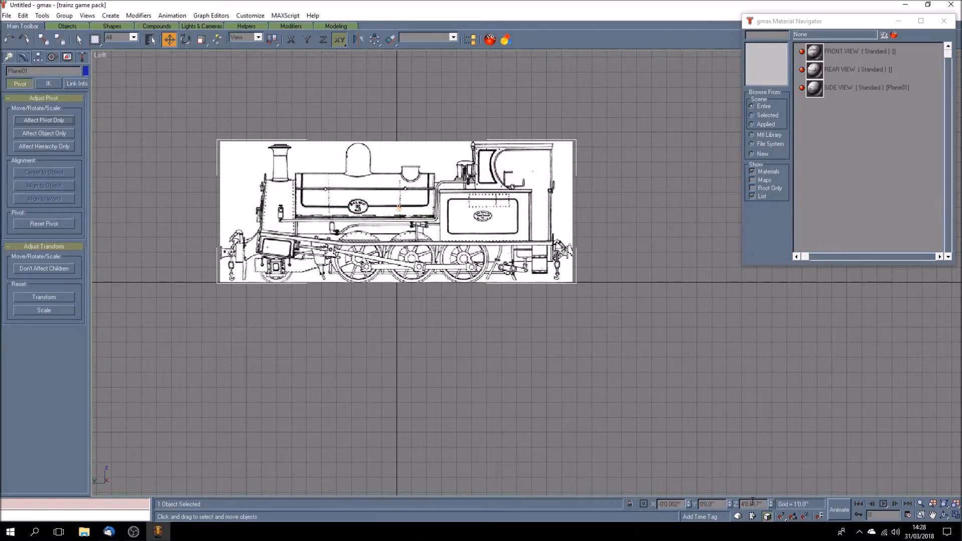
Step: Set the side-view plane's Z position to 4'8.5" and deselect it
left_click_drag(750, 503, 765, 503)
type("5")
key("Return")
left_click(536, 331)
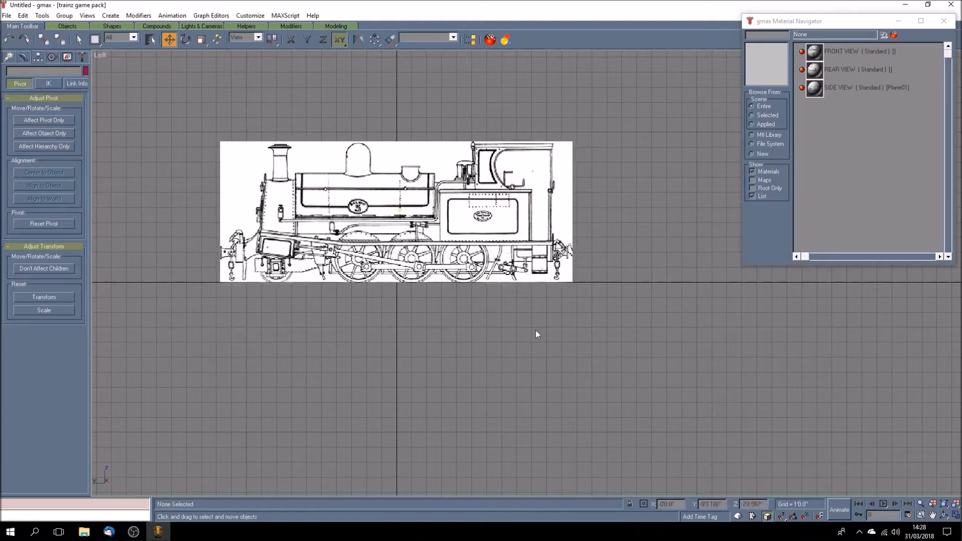
Step: Restore the four-viewport layout, clone the side-view plane and move the copy along X only, to the empty area behind the cab
left_click(956, 516)
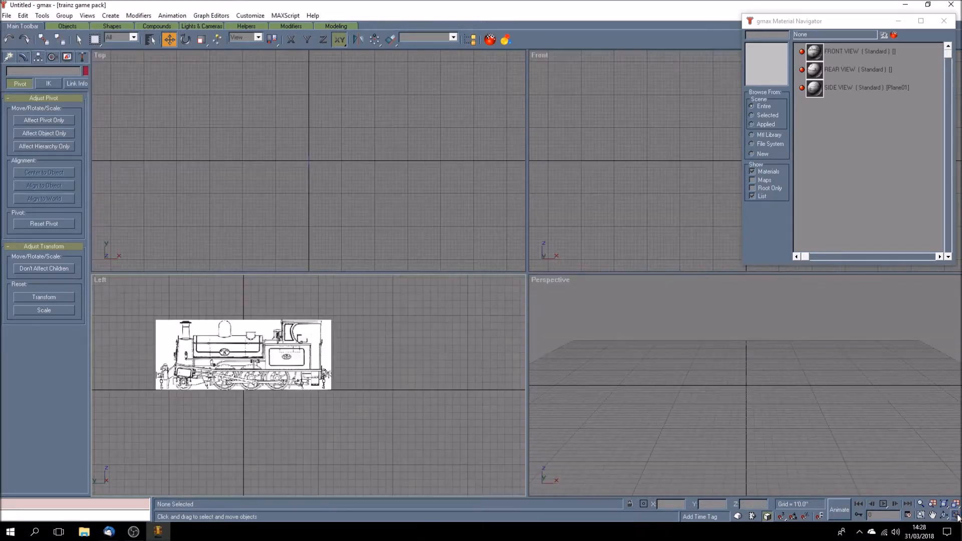
left_click(932, 514)
left_click_drag(275, 406, 295, 430)
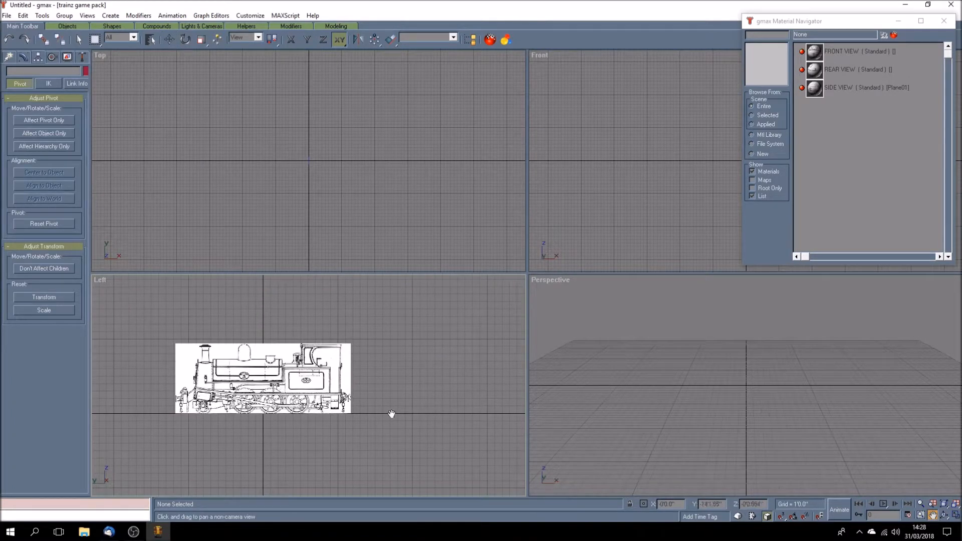
left_click(172, 39)
left_click(223, 390)
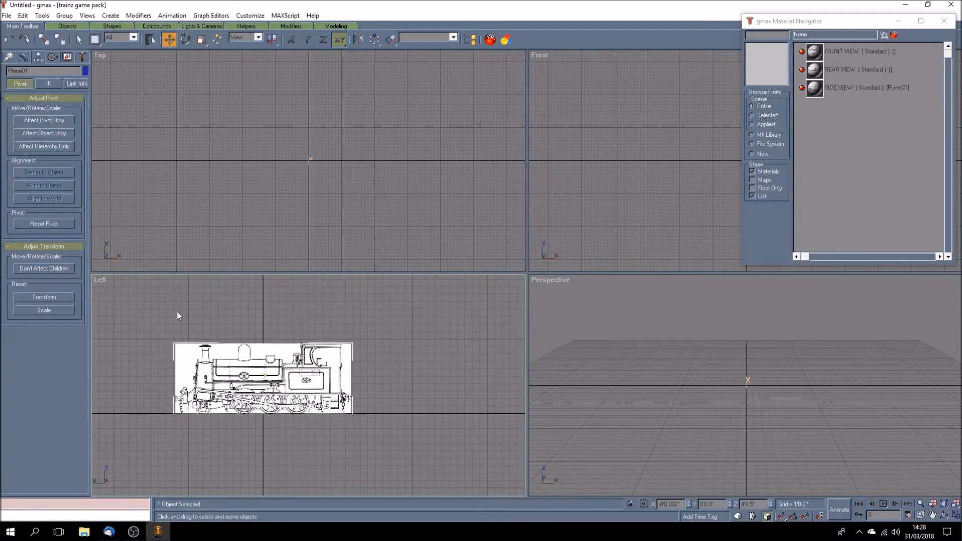
left_click(23, 16)
left_click(41, 91)
left_click(452, 296)
left_click(293, 40)
left_click_drag(286, 360, 467, 397, "shift")
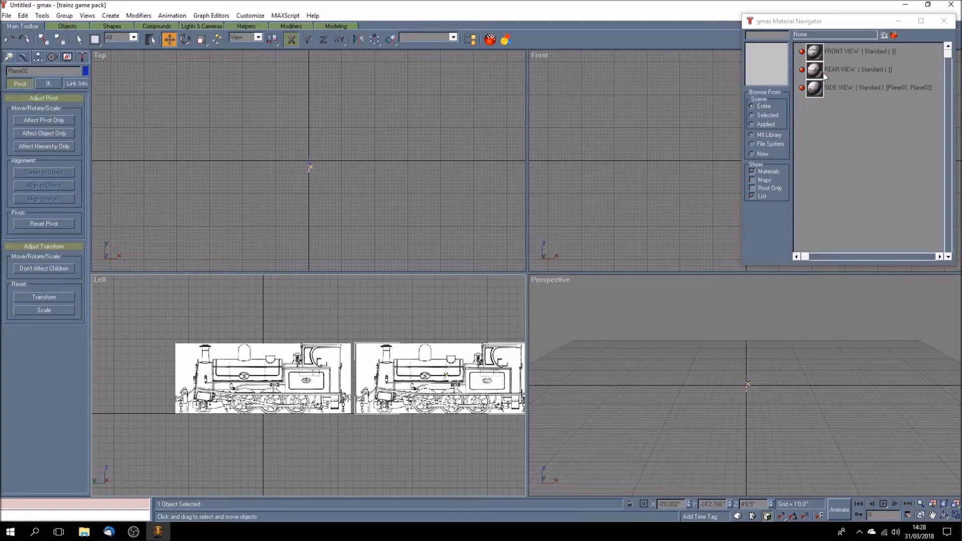
Step: Apply the REAR VIEW material to the cloned plane and set its base width to 7'4"
left_click(854, 69)
left_click(882, 35)
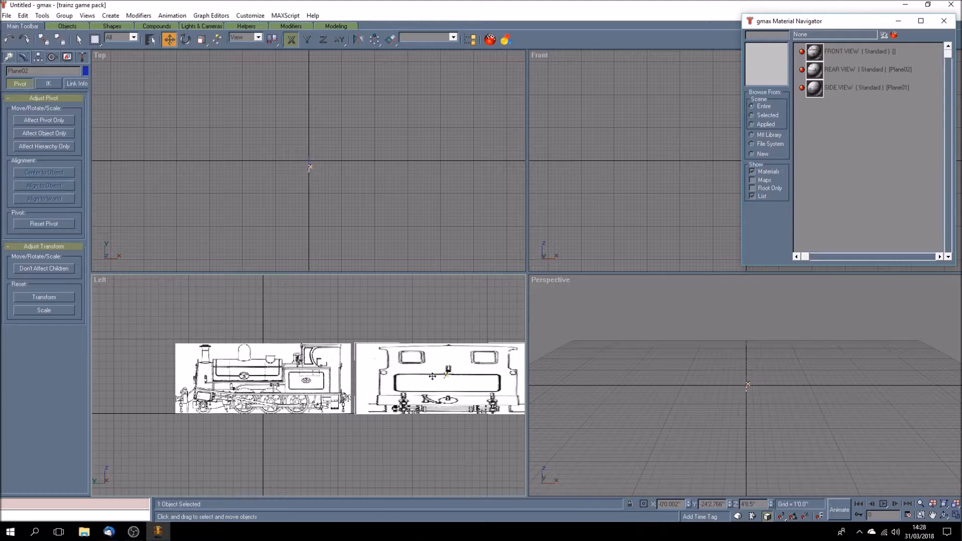
left_click(23, 56)
left_click(48, 165)
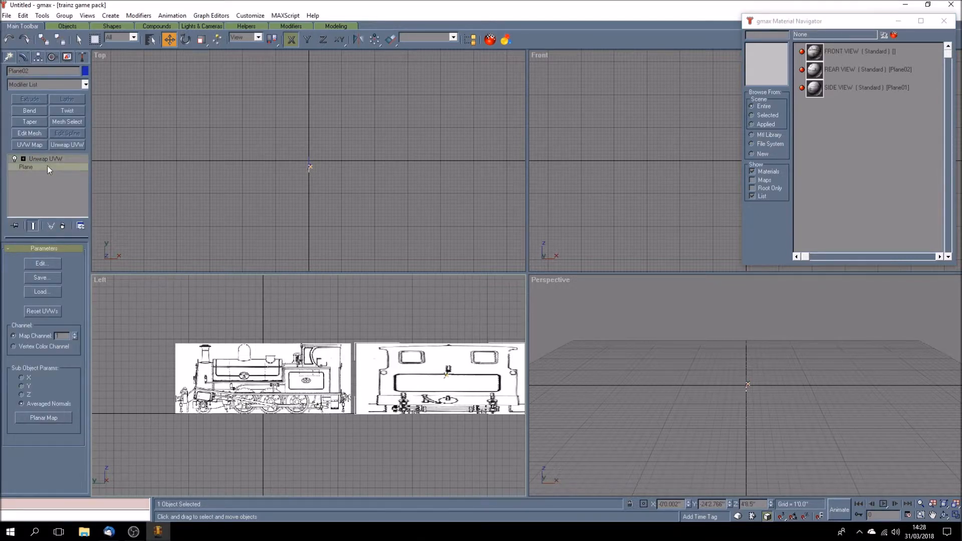
double_click(67, 272)
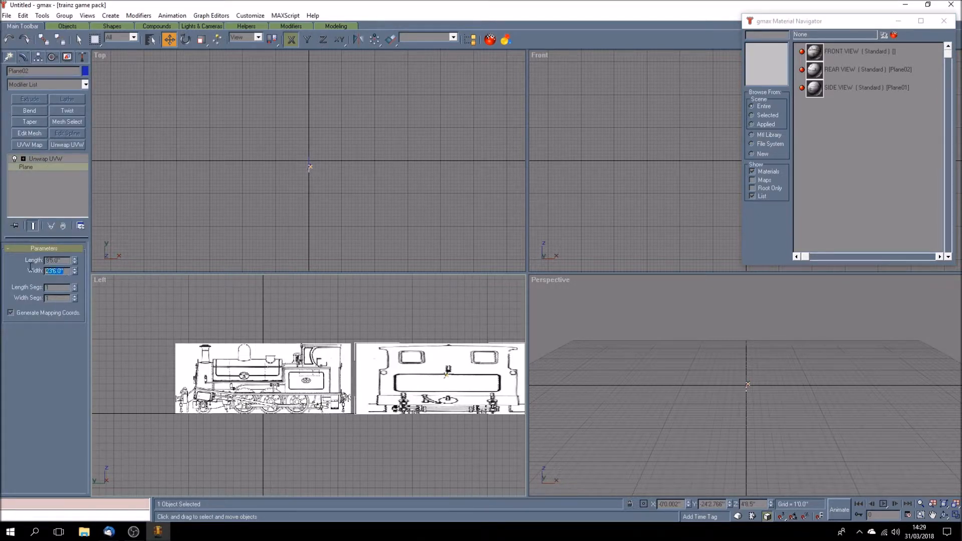
type("7'4")
key("Return")
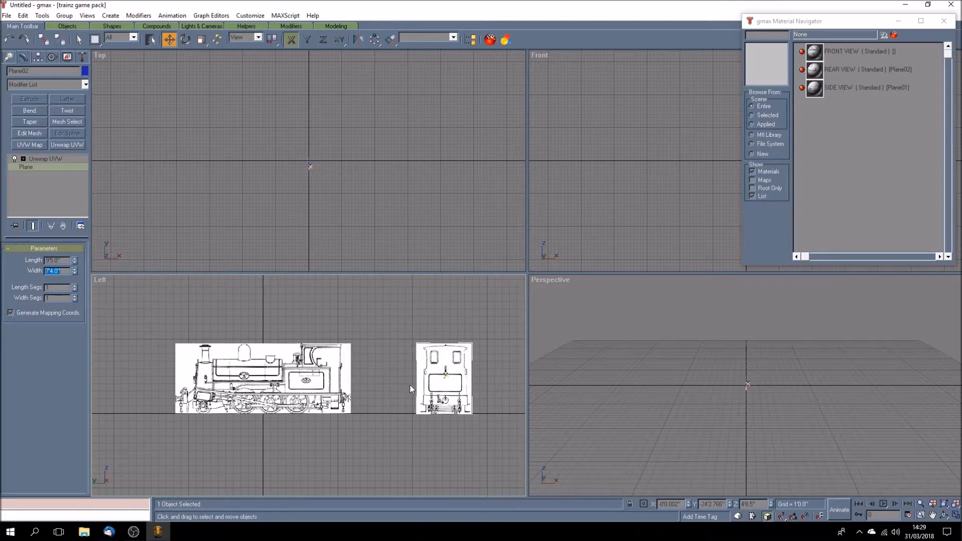
Step: In the rear plane's UVW editor, move the lower texture vertices down to the rail line and the upper ones vertically to just above the roof
left_click(46, 158)
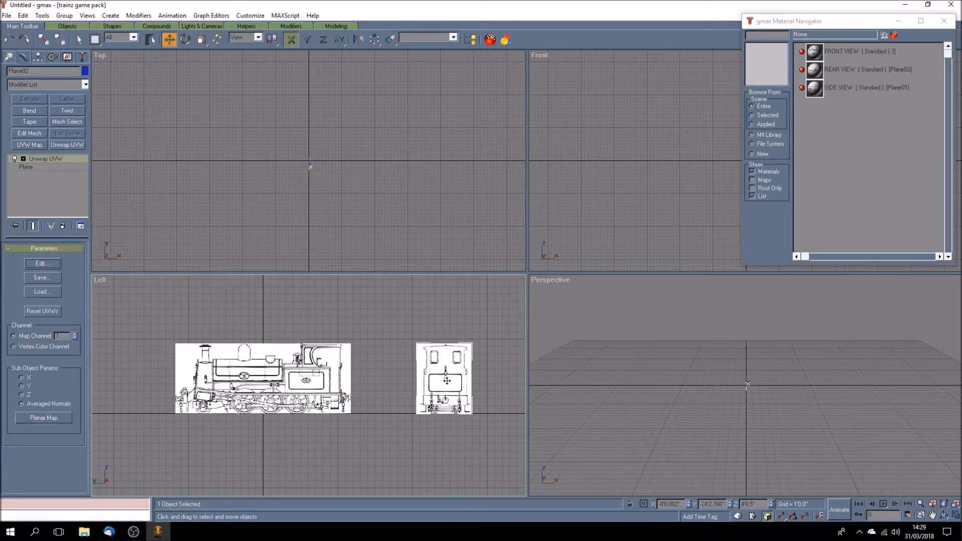
left_click(41, 264)
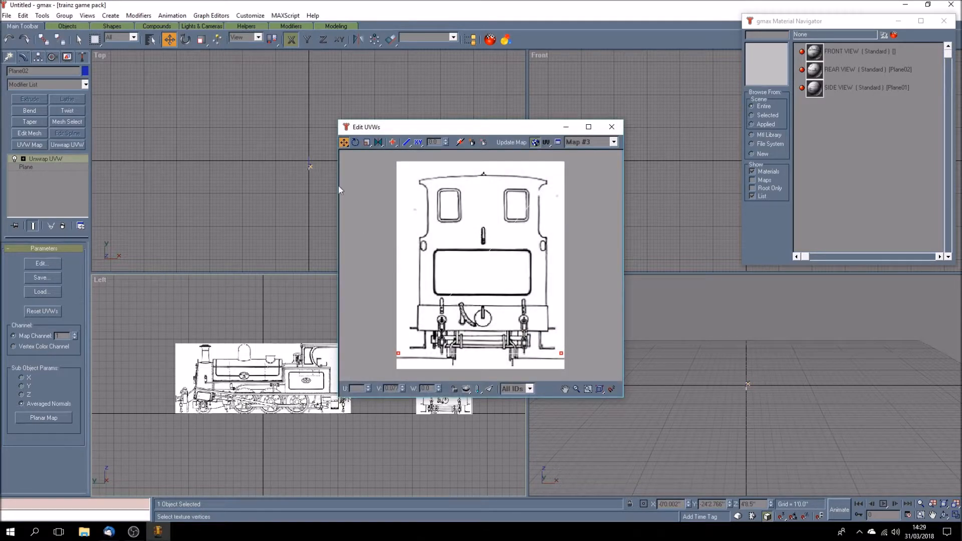
left_click_drag(343, 144, 347, 175)
left_click_drag(372, 346, 561, 358)
left_click_drag(375, 158, 575, 215)
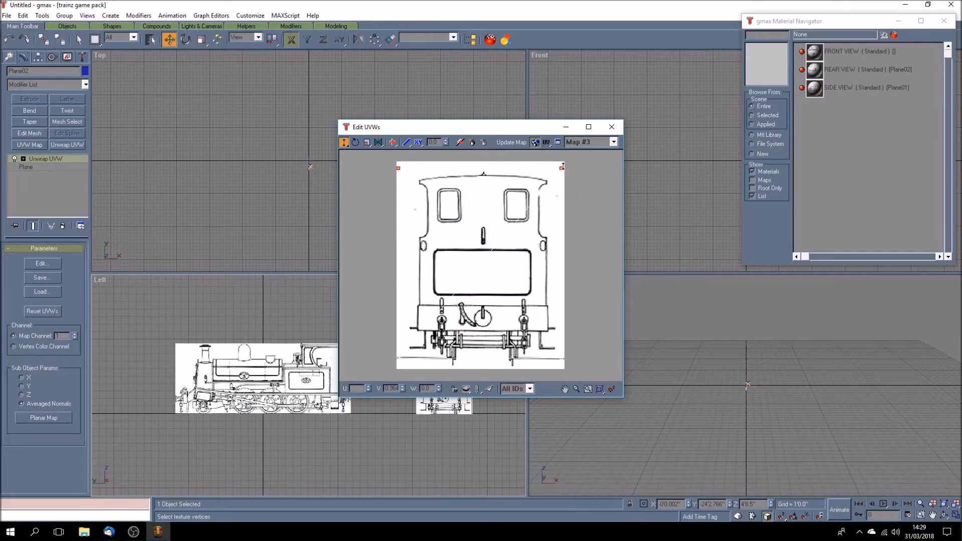
left_click_drag(562, 169, 562, 171)
Step: Move the rear drawing's left and right texture vertices horizontally in towards the body sides, then close the UVW editor and deselect the plane
left_click_drag(344, 143, 409, 360)
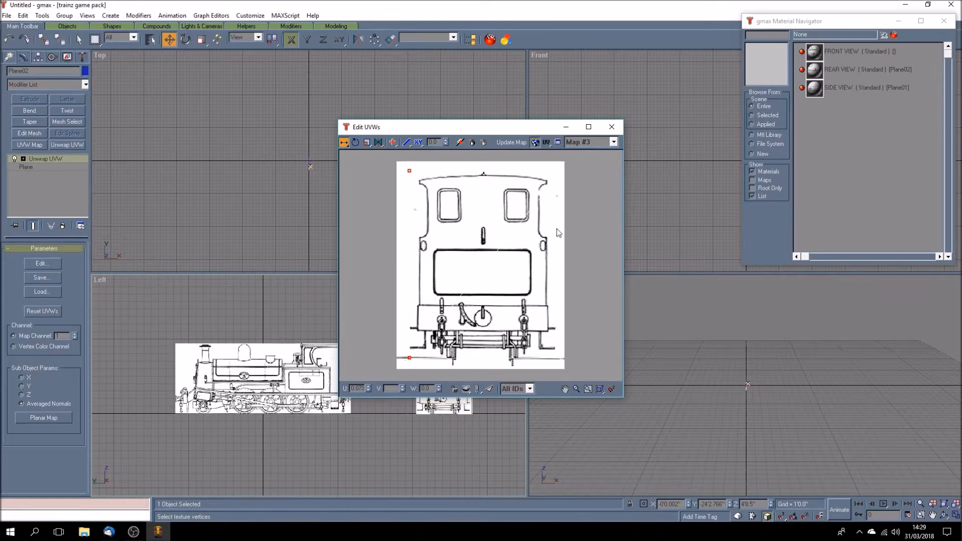
left_click_drag(582, 160, 553, 358)
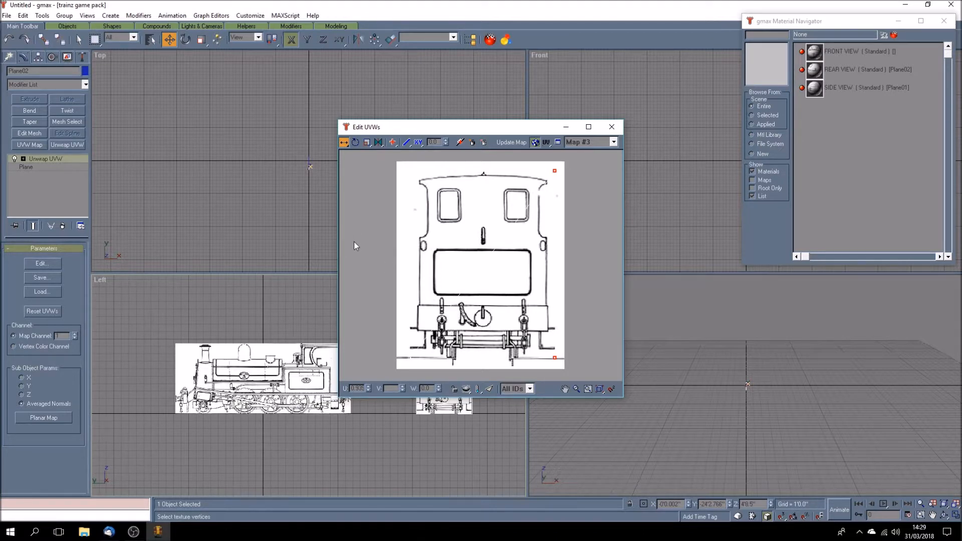
left_click(611, 127)
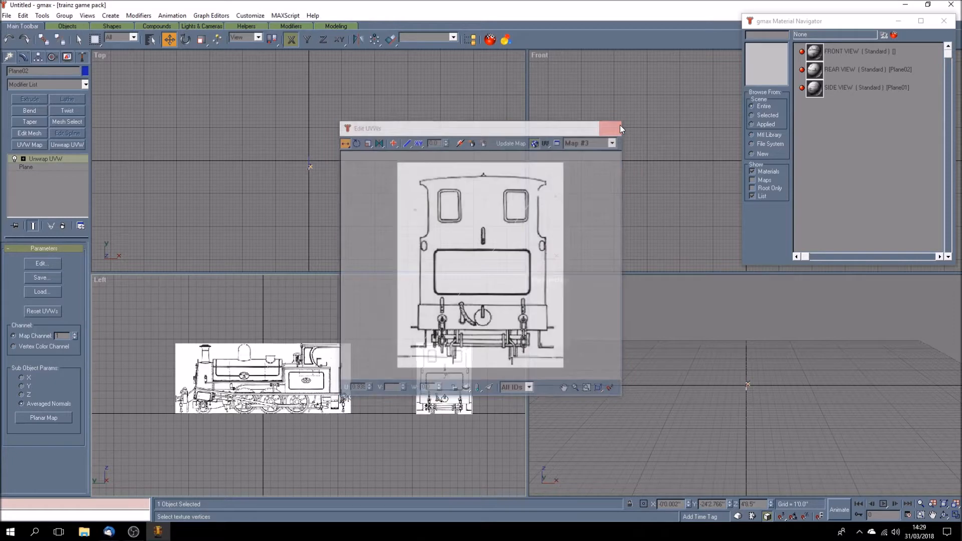
left_click(399, 387)
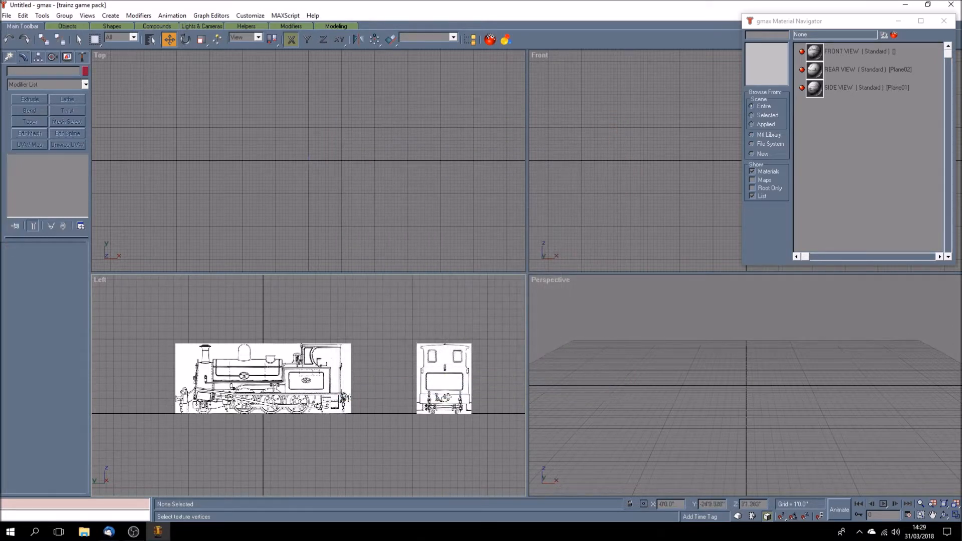
Step: Clone the rear-view plane and move the copy along X so it stands beside the original, farther from the side view
left_click(446, 388)
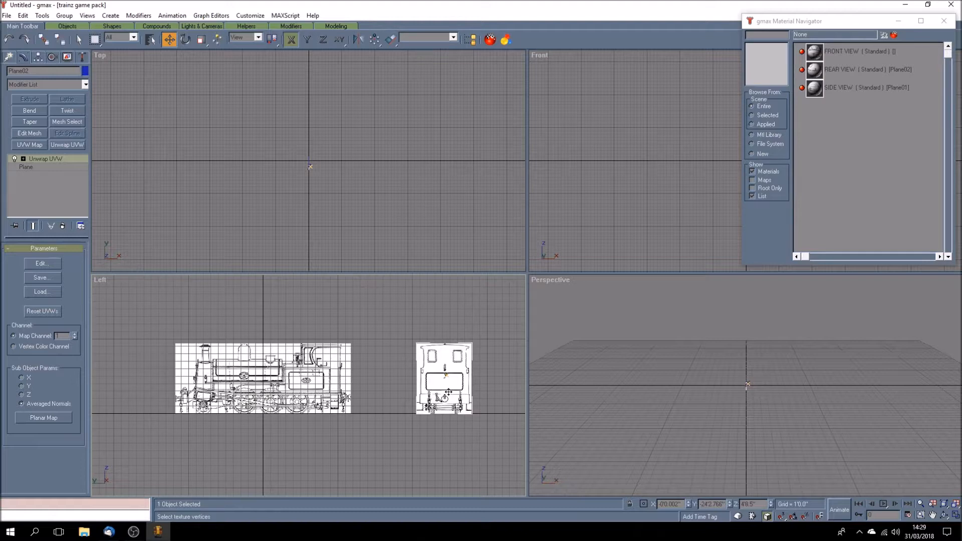
left_click(23, 15)
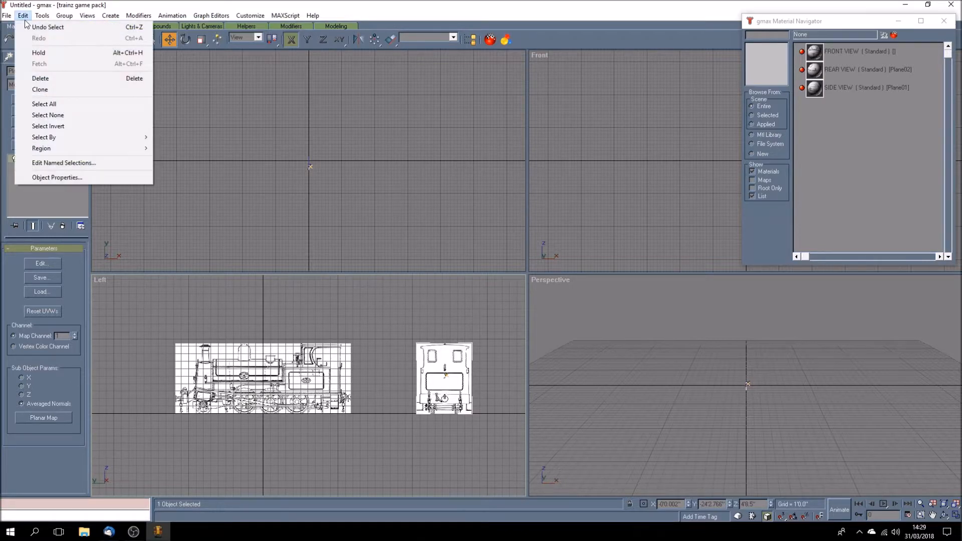
left_click(38, 91)
left_click(450, 299)
left_click_drag(453, 388, 514, 392)
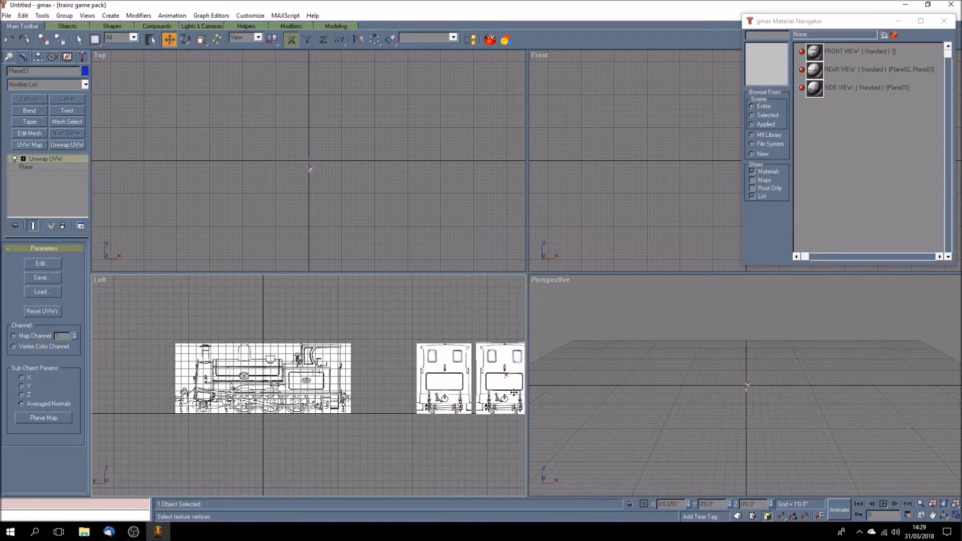
Step: Shift the middle plane slightly towards the side view and apply the FRONT VIEW material to it
left_click_drag(459, 376, 447, 376)
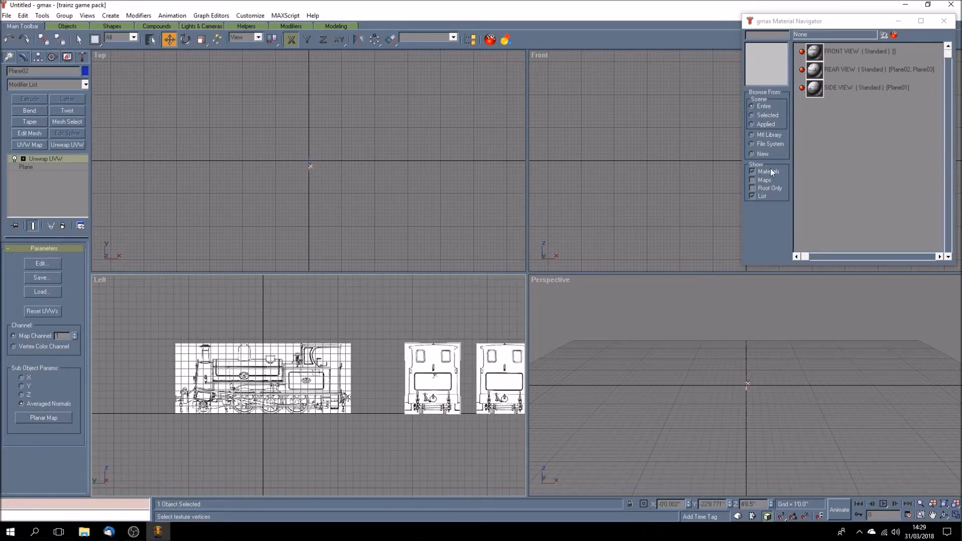
left_click(846, 53)
left_click(883, 35)
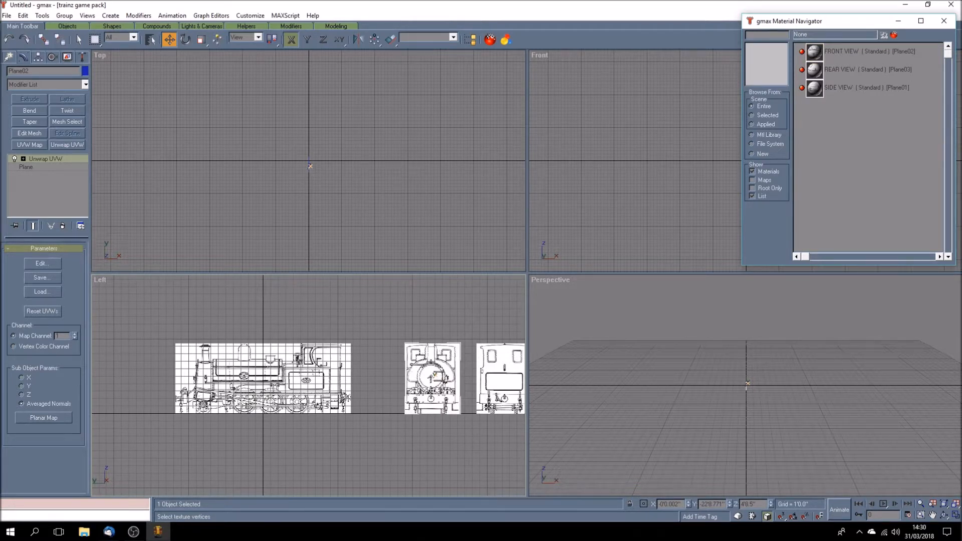
Step: In the front plane's UVW editor, move the left and right texture vertices horizontally to just outside the locomotive's body sides
left_click(43, 264)
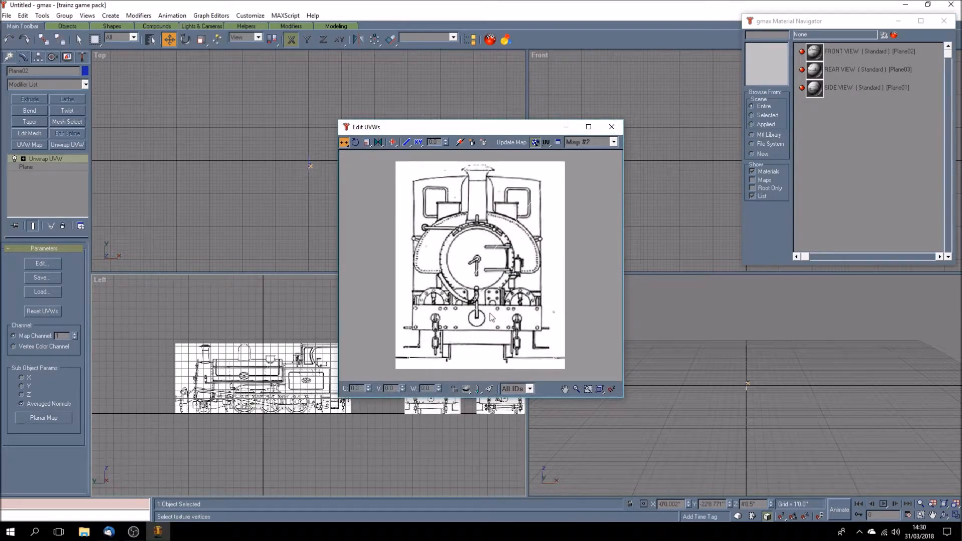
left_click_drag(371, 160, 403, 358)
left_click_drag(571, 158, 550, 357)
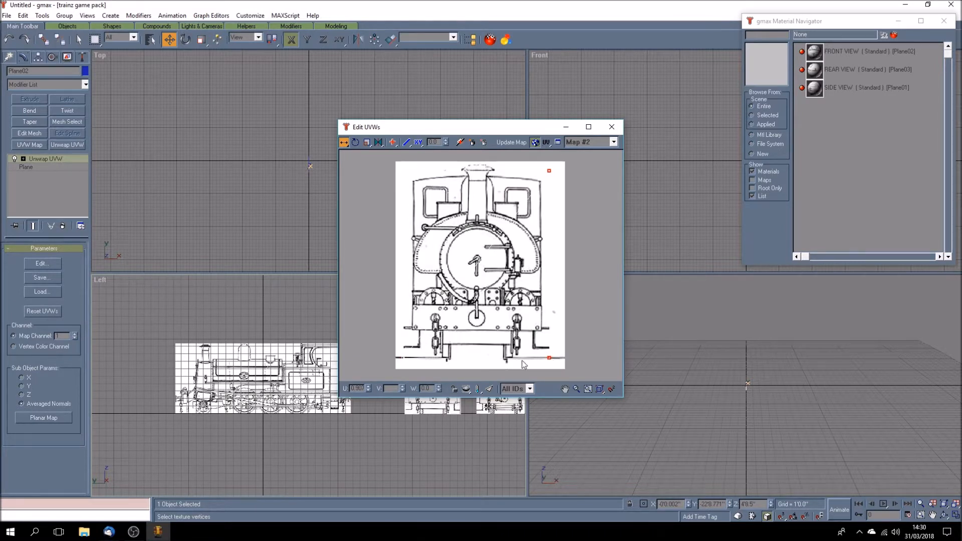
Step: Raise the front drawing's upper texture vertices to just above the chimney top, then close the UVW editor and deselect the plane
left_click_drag(343, 143, 582, 209)
left_click_drag(549, 172, 549, 163)
left_click(610, 127)
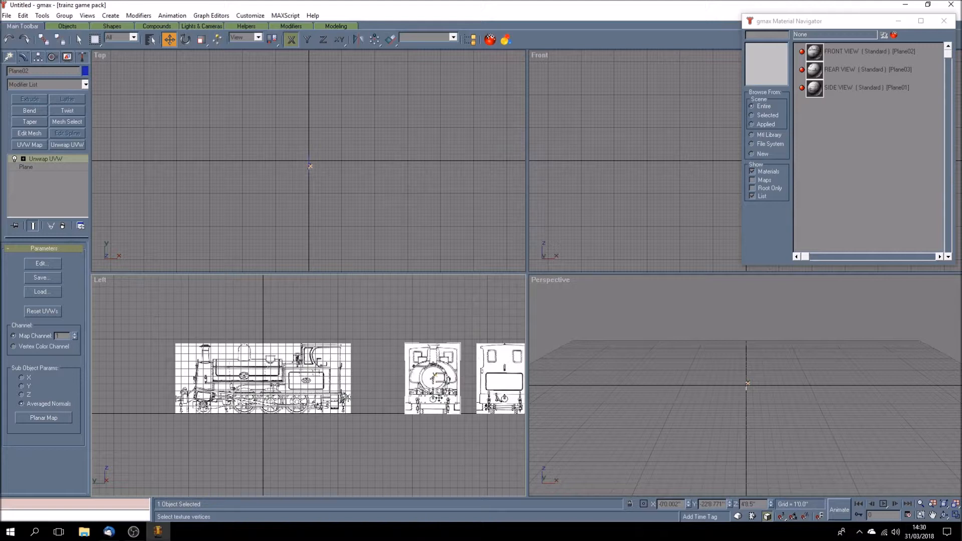
left_click(389, 363)
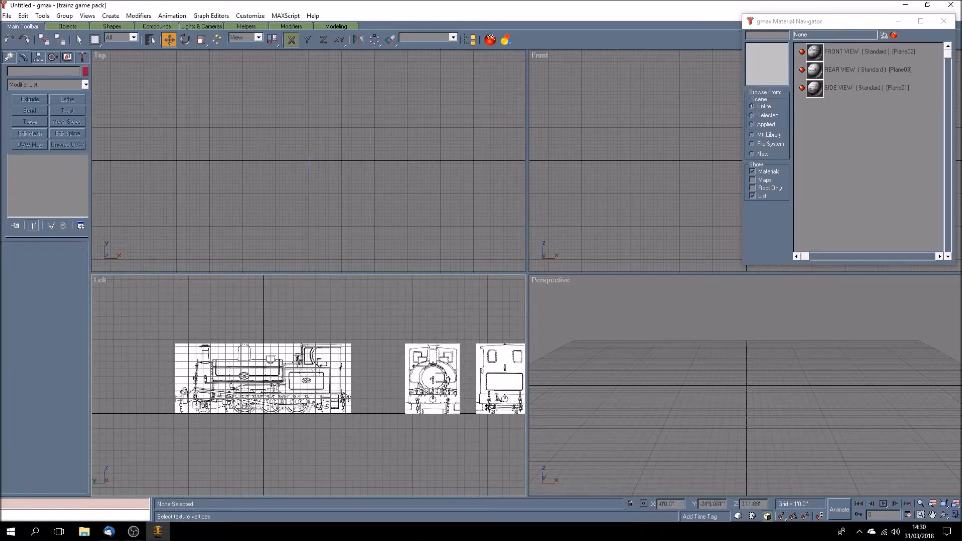
Step: Maximize the Left viewport on the front and rear drawings to compare them with the side view
middle_click_drag(461, 389, 428, 394)
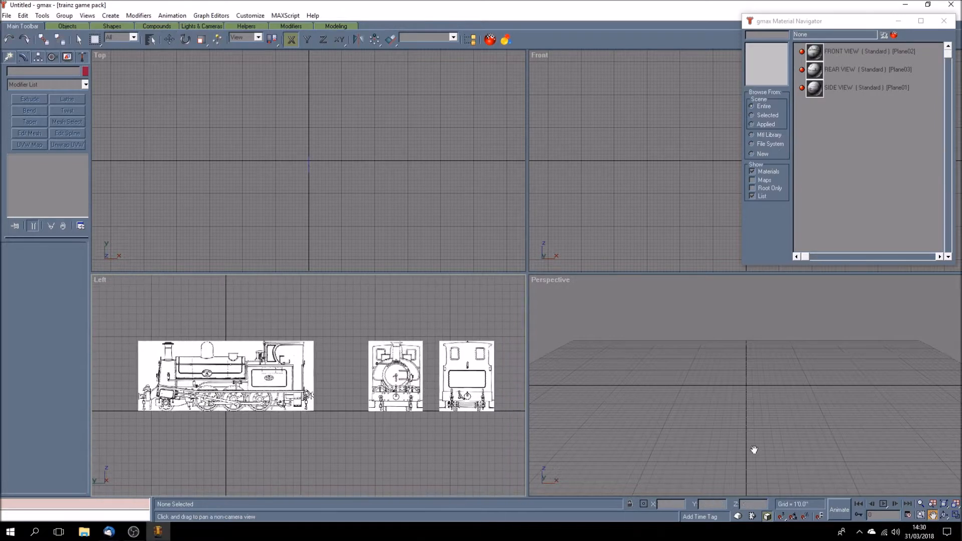
left_click(956, 517)
left_click_drag(647, 270, 382, 275)
left_click_drag(514, 232, 507, 258)
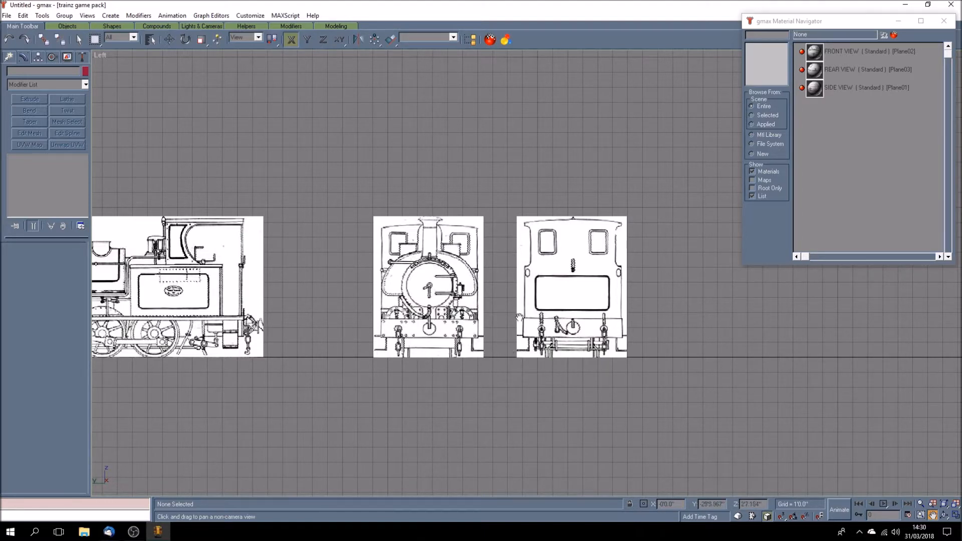
Step: Draw a long thin box about 22 ft wide and 7.6 in high across the lower part of the side view drawing
left_click_drag(323, 338, 577, 326)
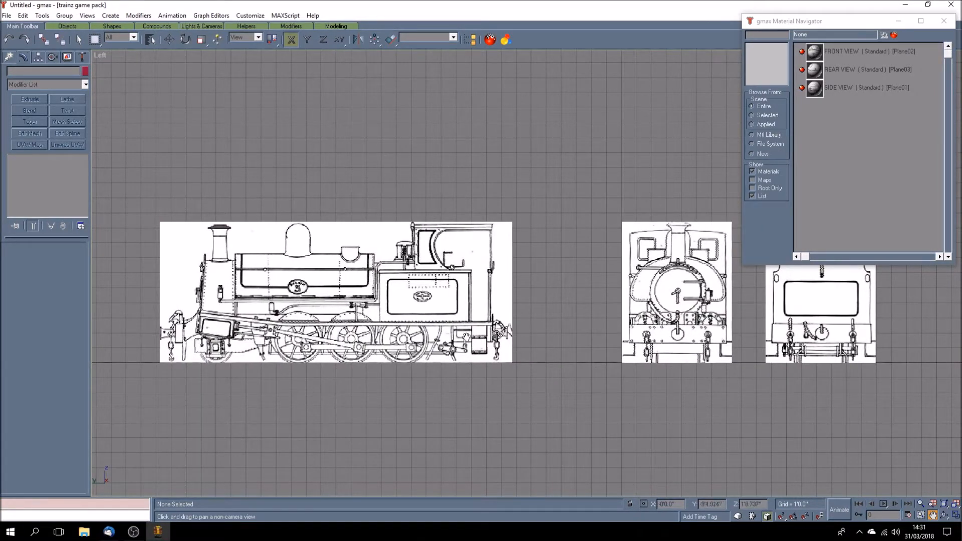
left_click(8, 59)
left_click(24, 121)
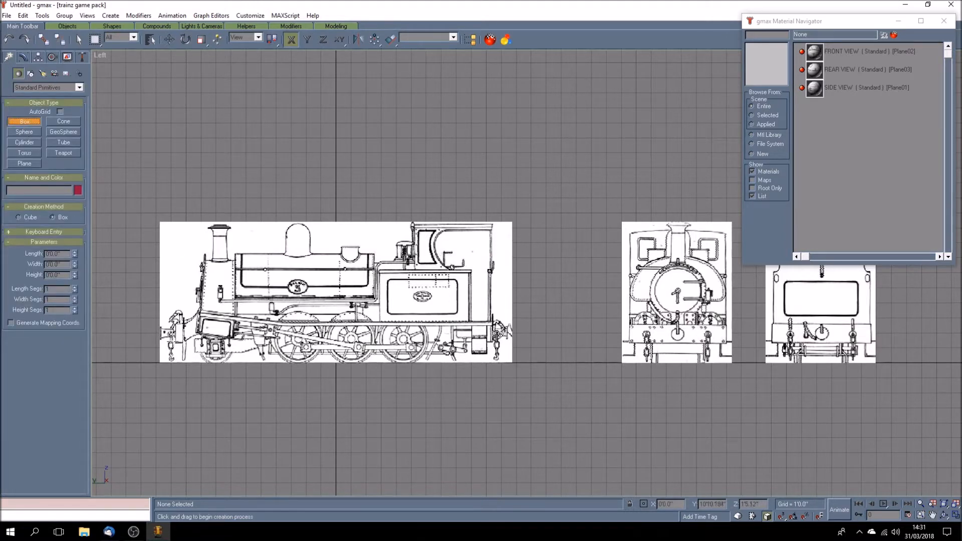
mouse_move(168, 344)
left_mouse_down()
mouse_move(247, 354)
mouse_move(508, 355)
mouse_move(458, 354)
mouse_move(500, 352)
left_mouse_up()
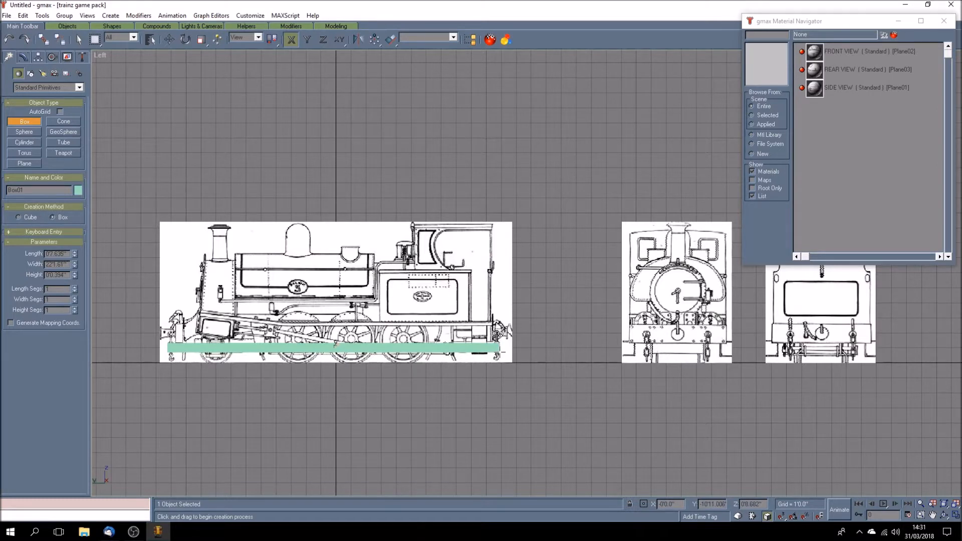
left_click_drag(500, 352, 498, 352)
Step: Move the box up to the drawings' top edge so it spans from the side view's cab to the front view
left_click(169, 40)
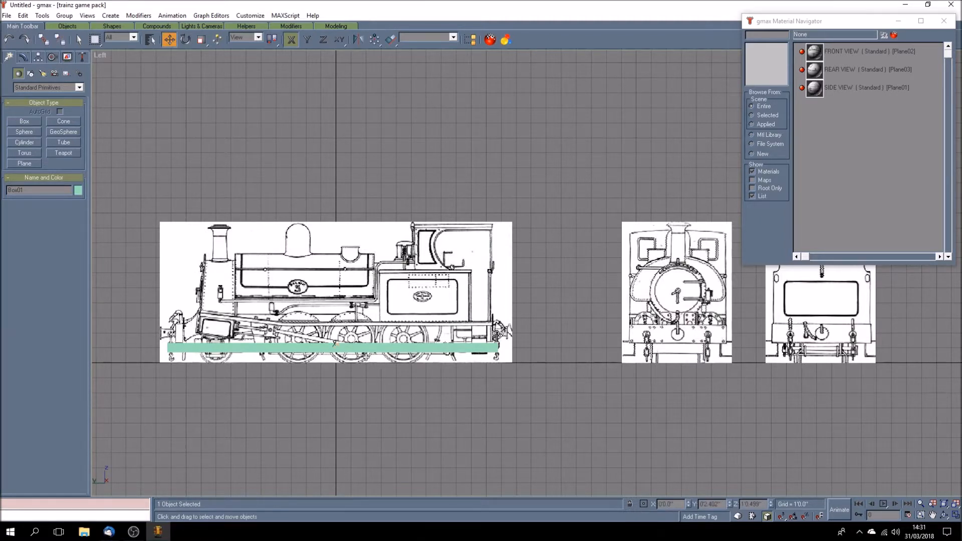
left_click_drag(346, 348, 601, 351)
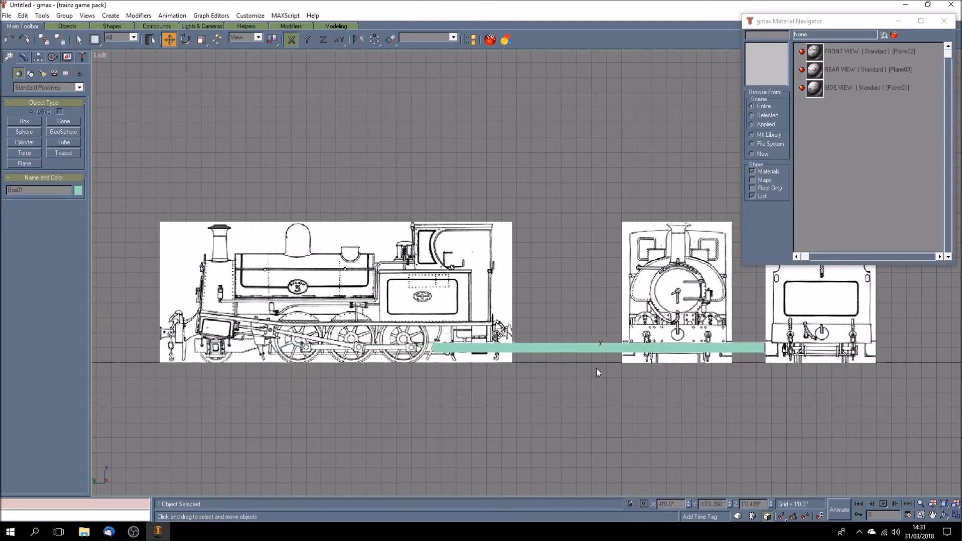
key("F6")
left_click_drag(599, 345, 596, 218)
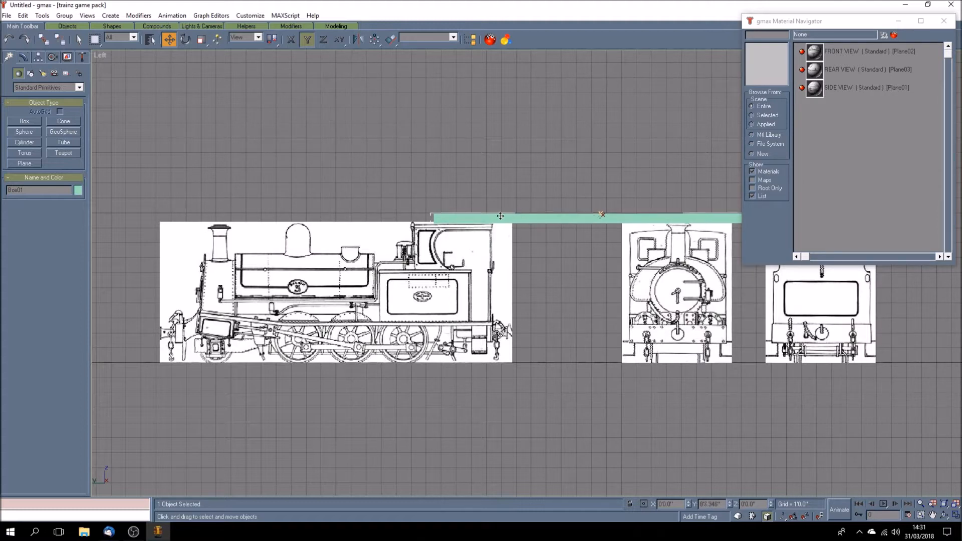
key("ctrl+z")
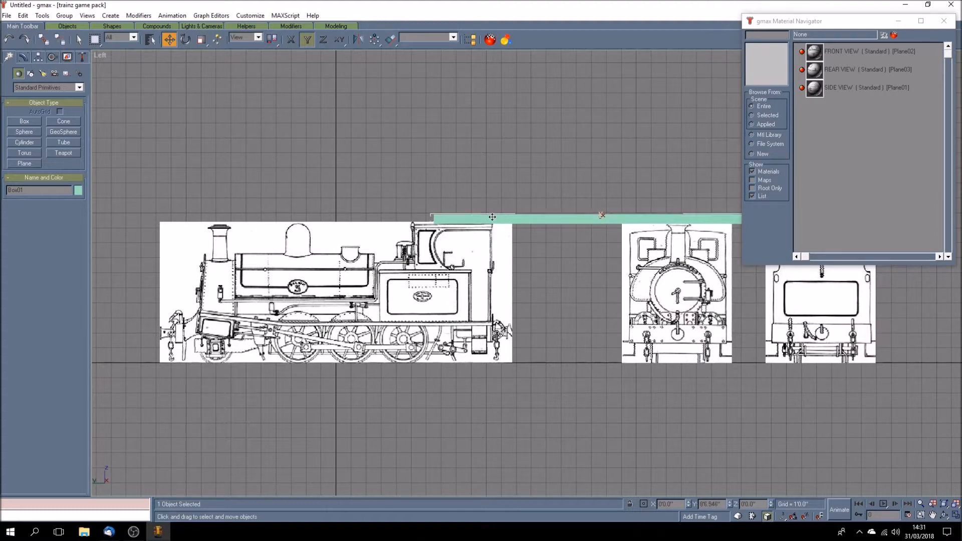
key("F5")
mouse_move(598, 216)
left_mouse_down()
mouse_move(309, 219)
mouse_move(513, 216)
left_mouse_up()
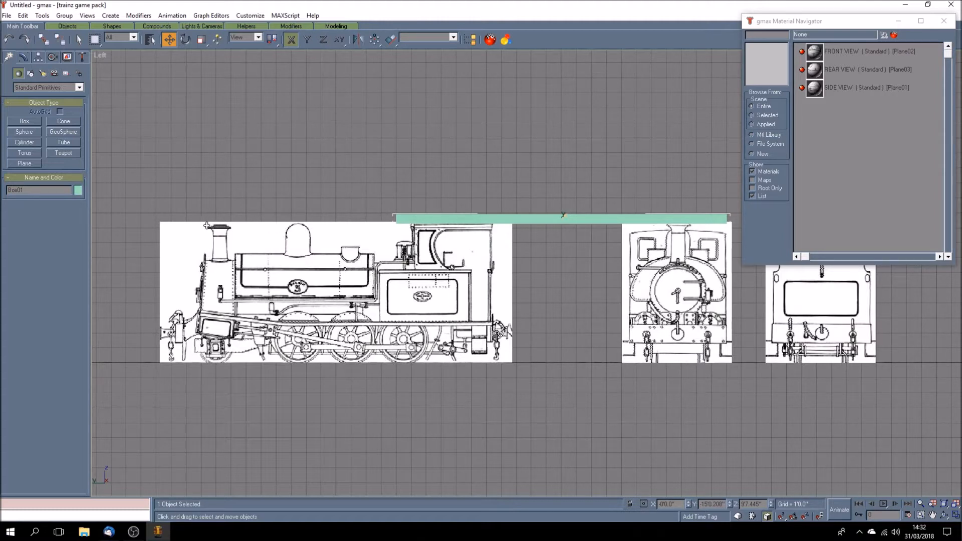
Step: Select the front view plane, activate Select Face on its Unwrap UVW modifier and open the UVW editor
left_click(932, 515)
left_click_drag(682, 370, 605, 389)
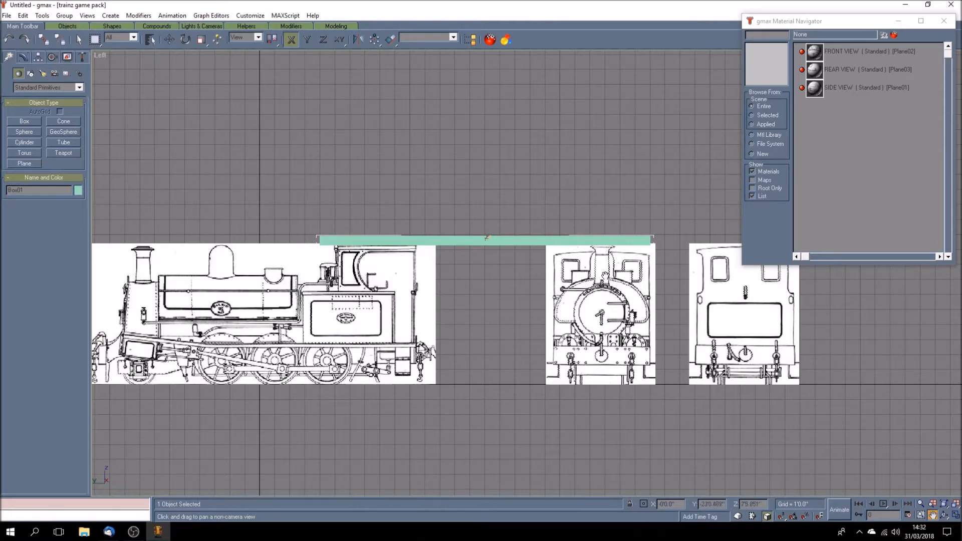
left_click_drag(638, 341, 535, 336)
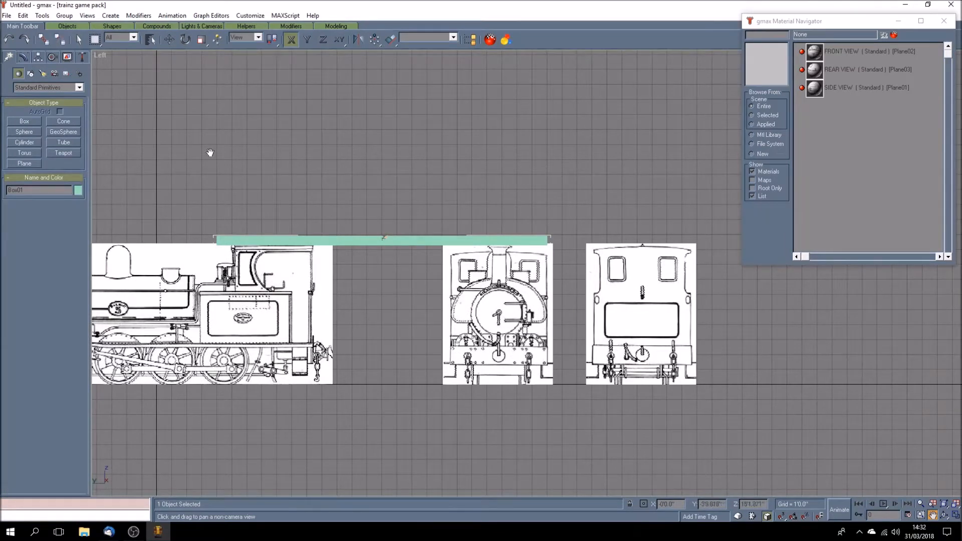
left_click(169, 40)
left_click(505, 294)
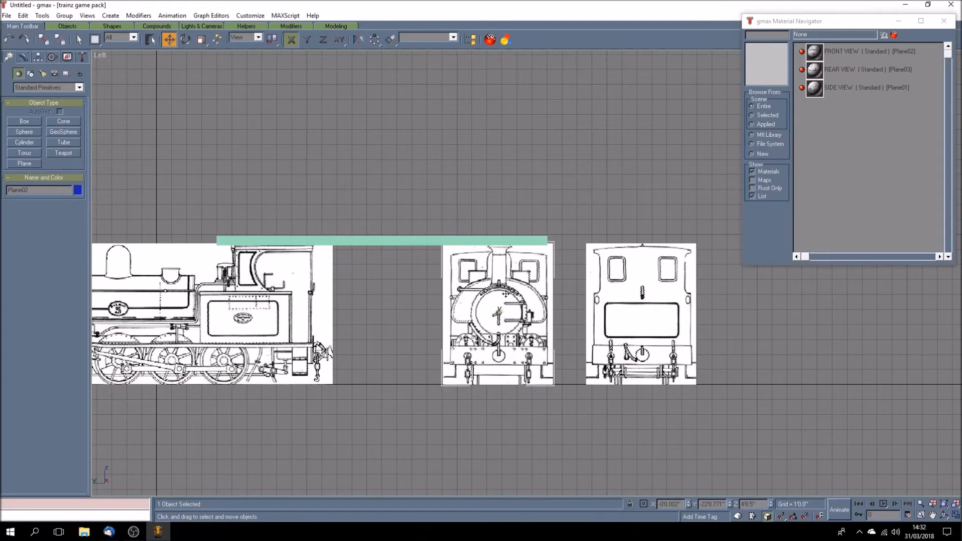
left_click(22, 57)
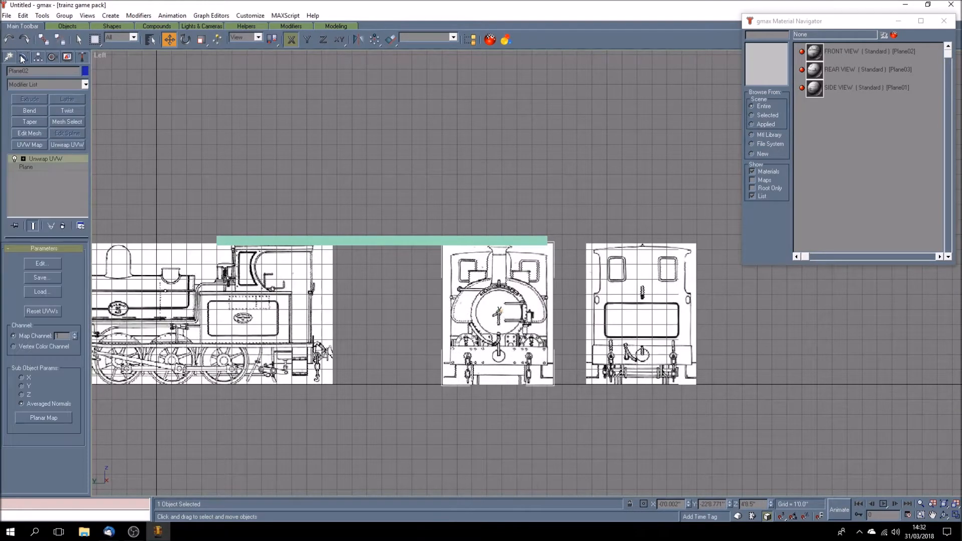
left_click(23, 159)
left_click(55, 167)
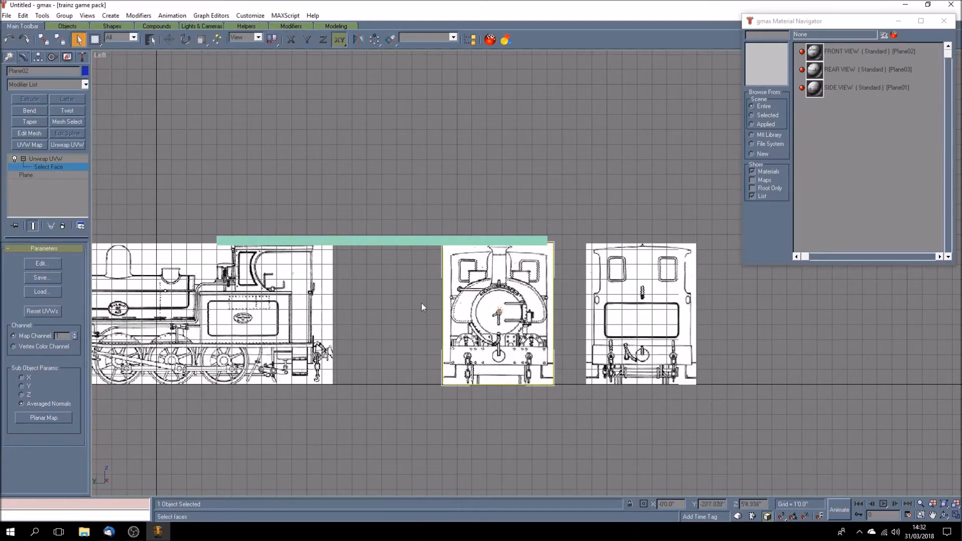
left_click(41, 264)
Step: Lower the front drawing's two upper texture vertices to between the chimney top and the cab roof, then leave the UVW editor and face selection
left_click_drag(511, 128, 302, 127)
left_click_drag(181, 164, 391, 170)
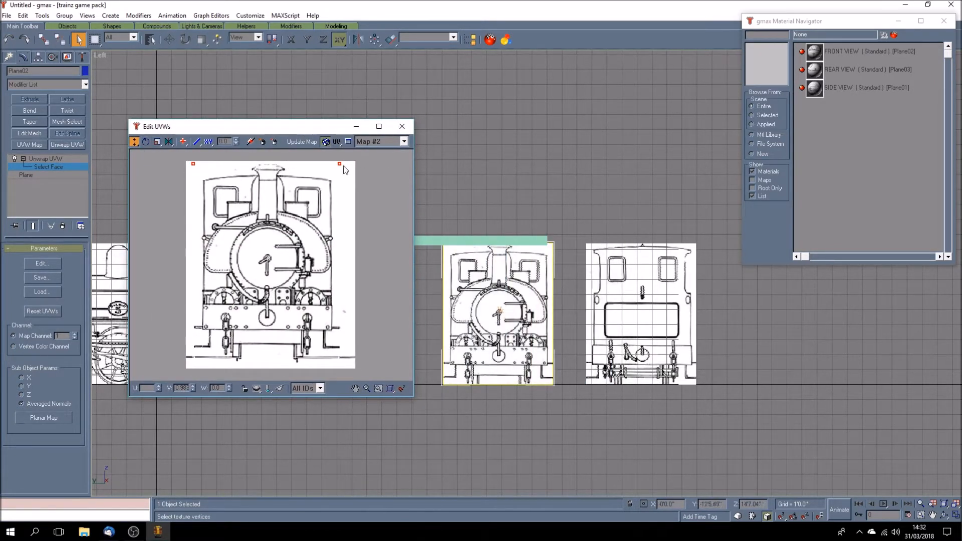
left_click_drag(340, 163, 339, 166)
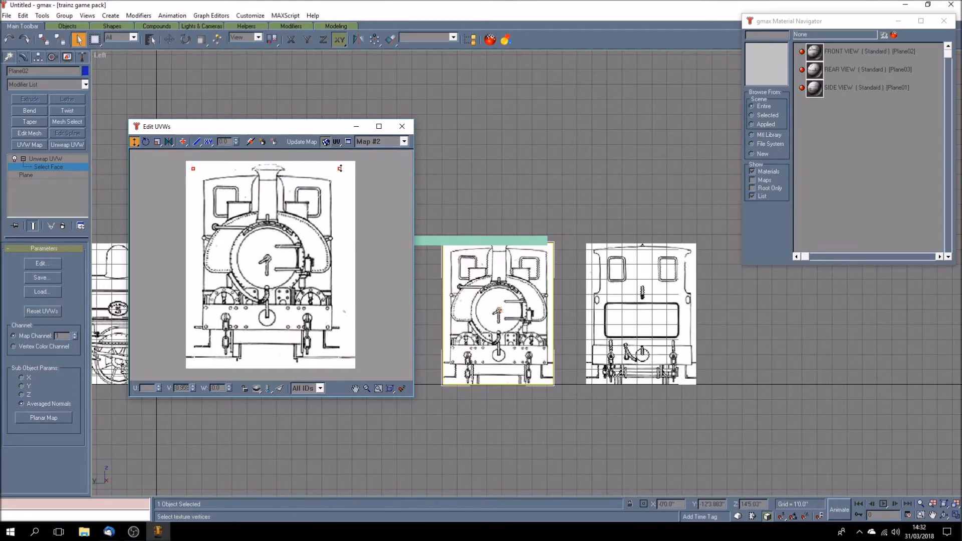
left_click_drag(339, 168, 340, 169)
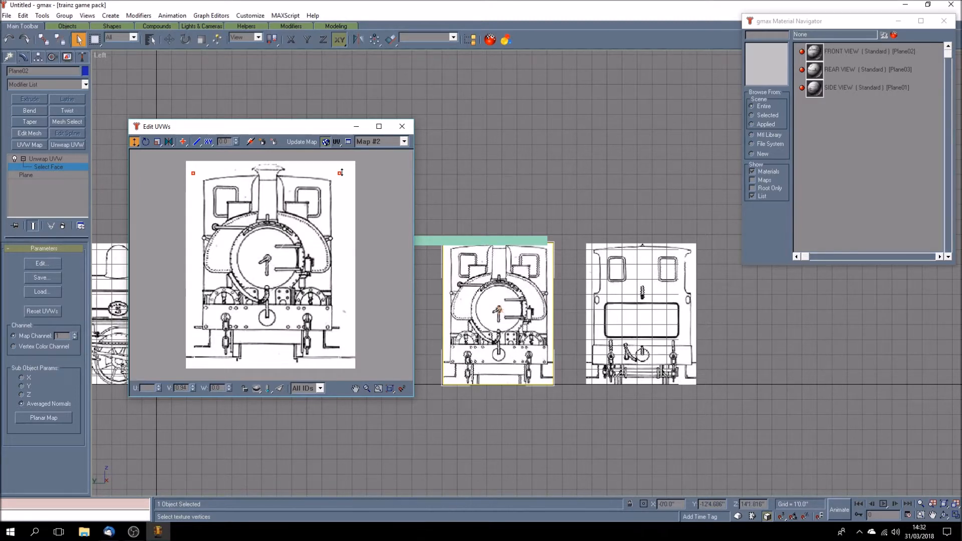
left_click_drag(341, 172, 341, 173)
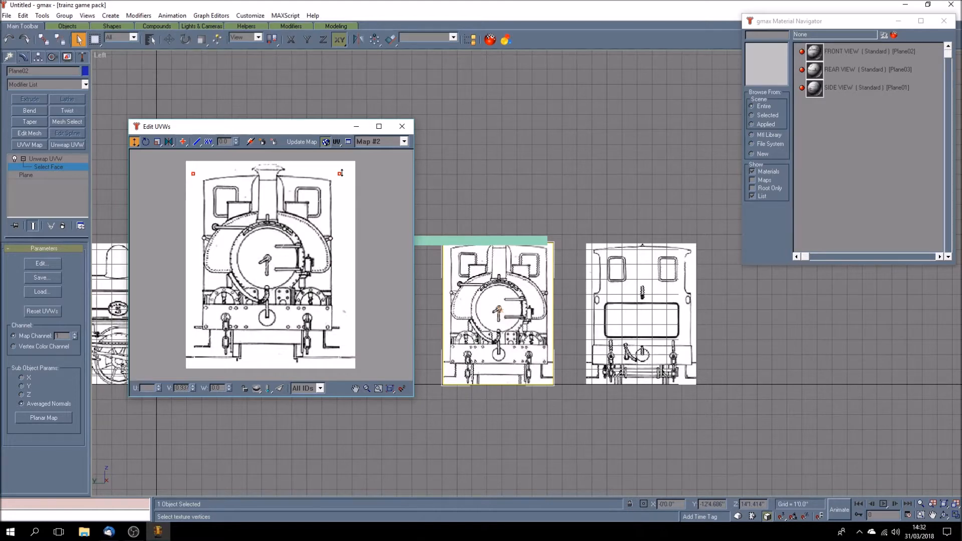
left_click(402, 126)
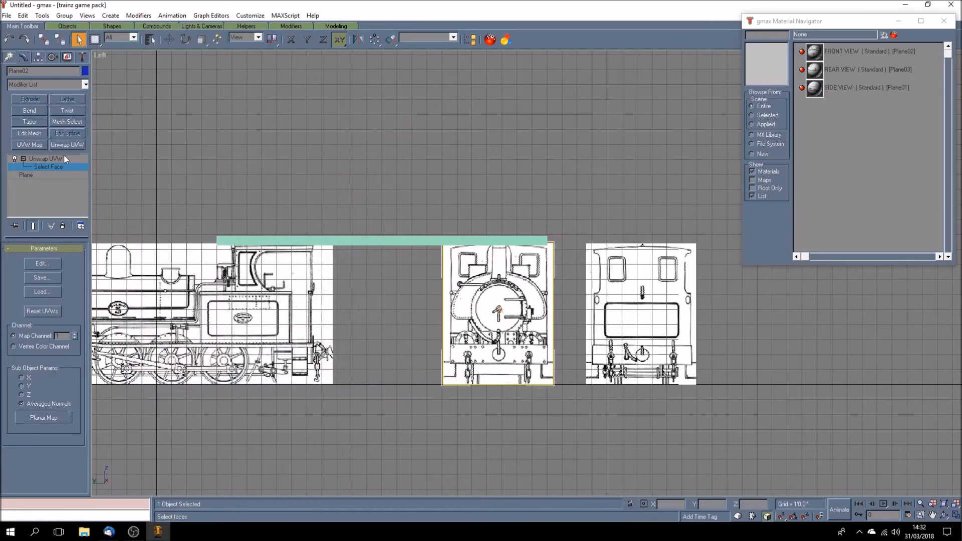
left_click(61, 158)
Step: Slide the thin box horizontally along the drawings' top edge until it spans both the front and rear views
left_click(378, 238)
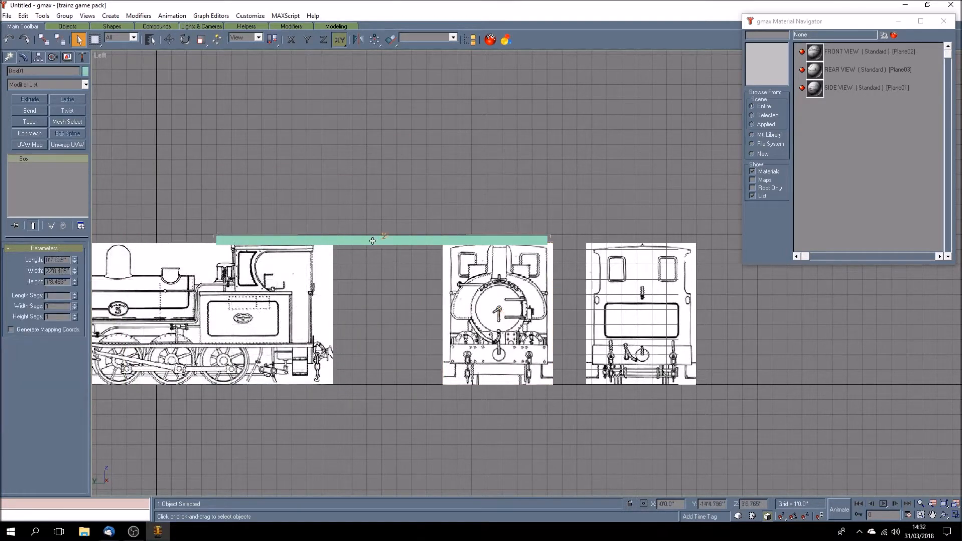
left_click(169, 40)
left_click_drag(358, 241, 472, 244)
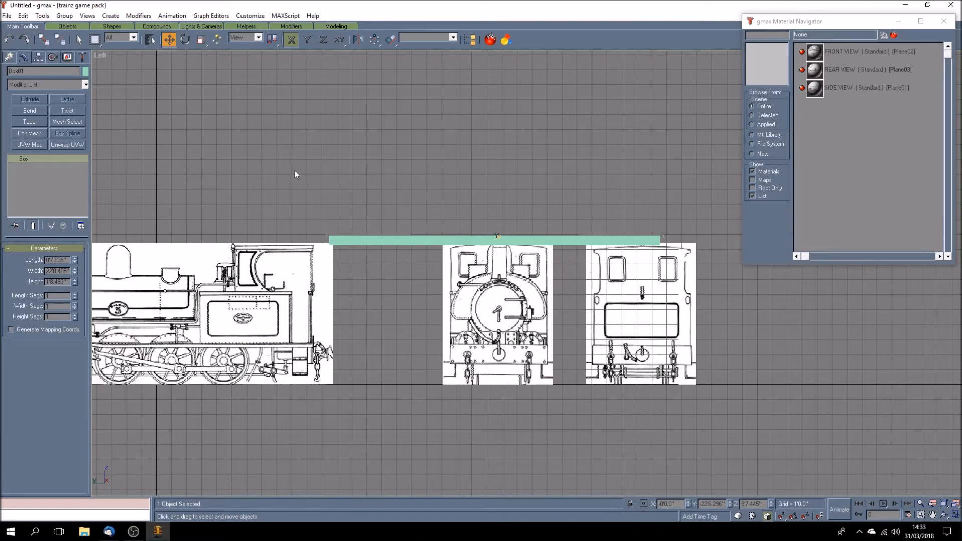
Step: Reopen the front plane's UVW editor, raise the upper texture vertices very slightly, then close it and deselect the plane
left_click(498, 282)
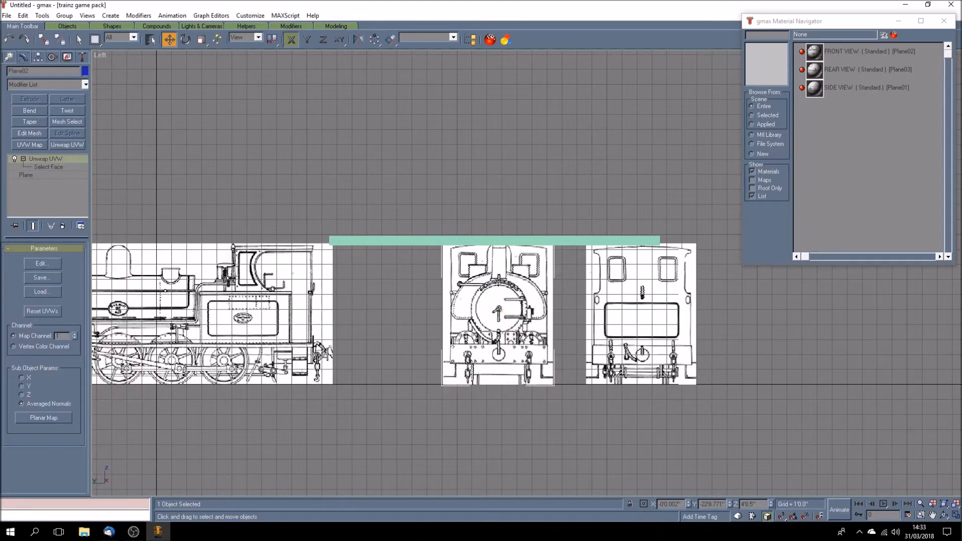
left_click(50, 263)
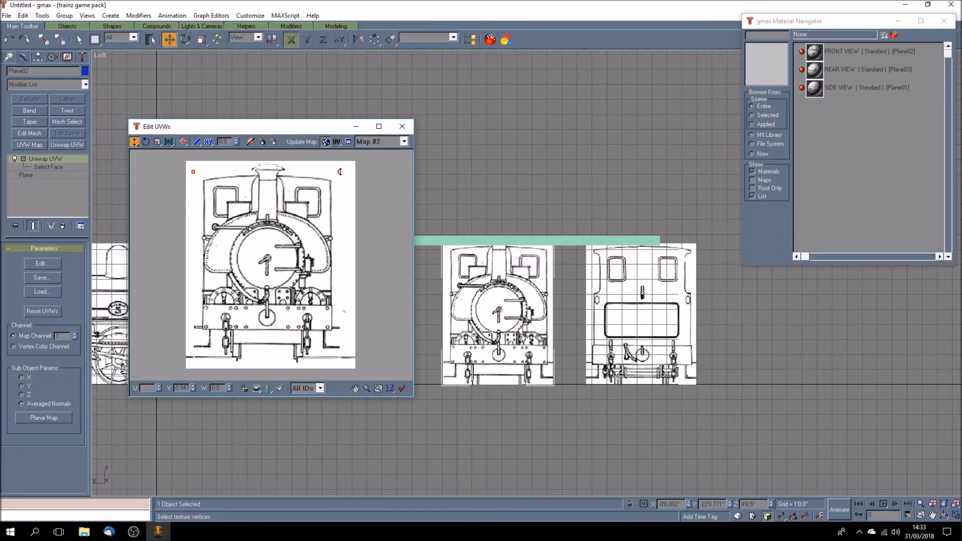
left_click(402, 127)
left_click(236, 158)
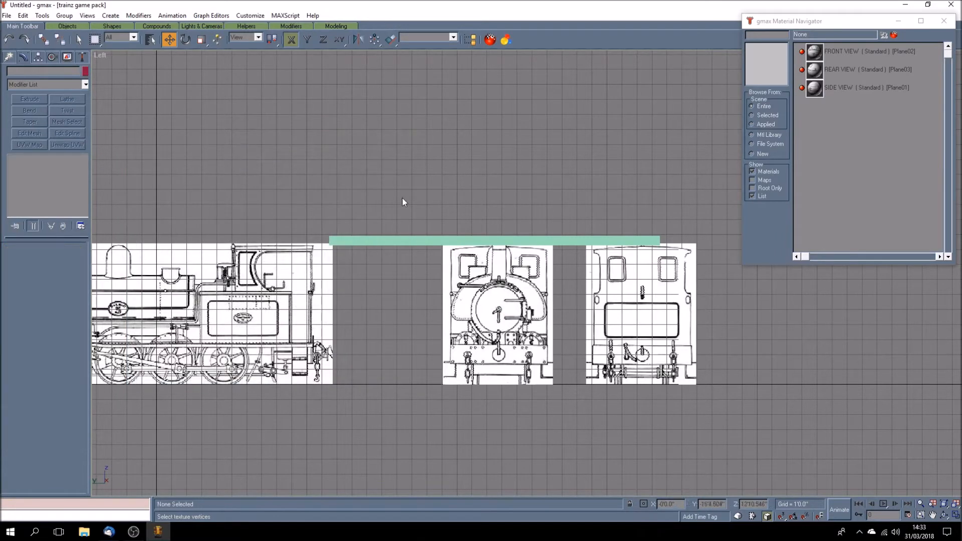
Step: Delete the alignment box and restore the four-viewport layout with all three drawings in the Left viewport
left_click(372, 238)
key("Delete")
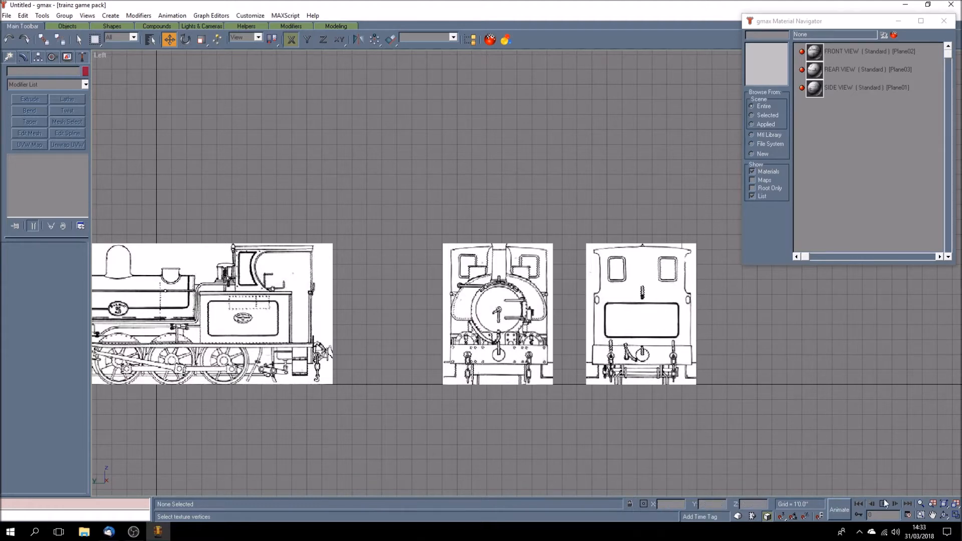
left_click(955, 518)
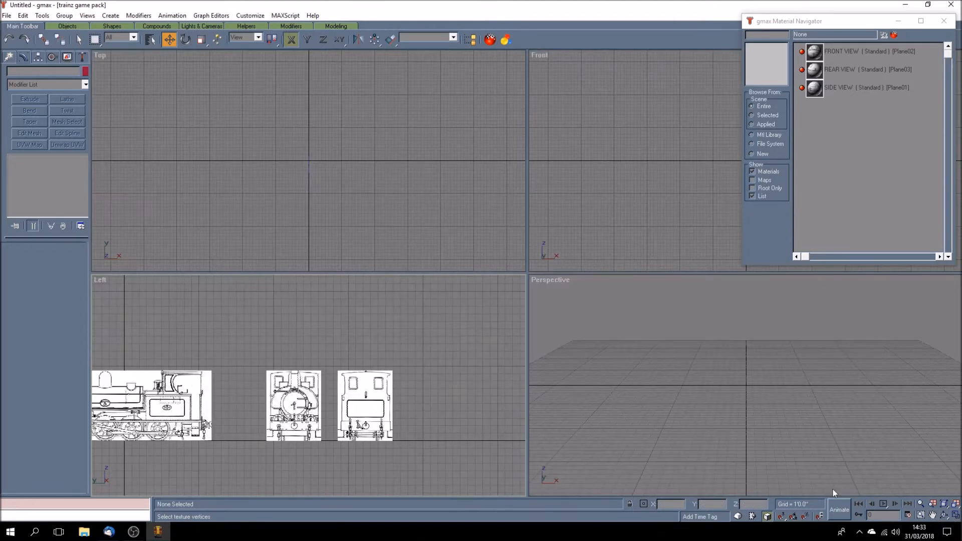
left_click(932, 515)
left_click_drag(345, 397, 444, 387)
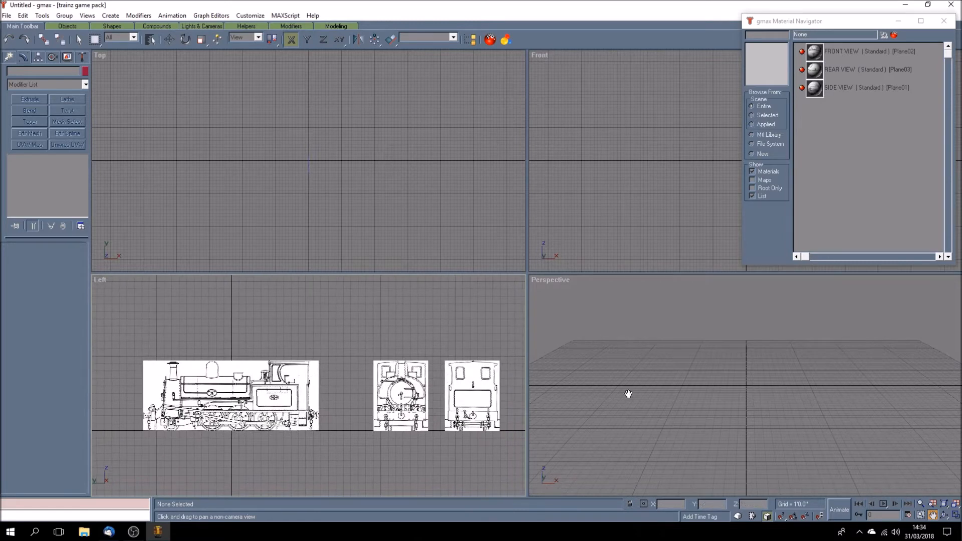
Step: Move the side view plane away from the origin along X to about 10'2" in the Perspective viewport
left_click(945, 516)
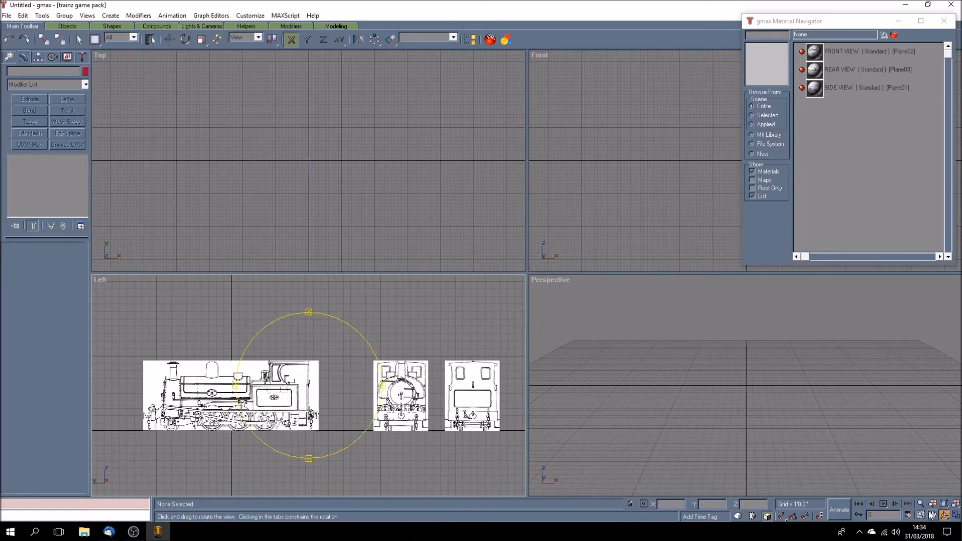
left_click(732, 390)
left_click_drag(732, 390, 781, 413)
key("w")
left_click(738, 358)
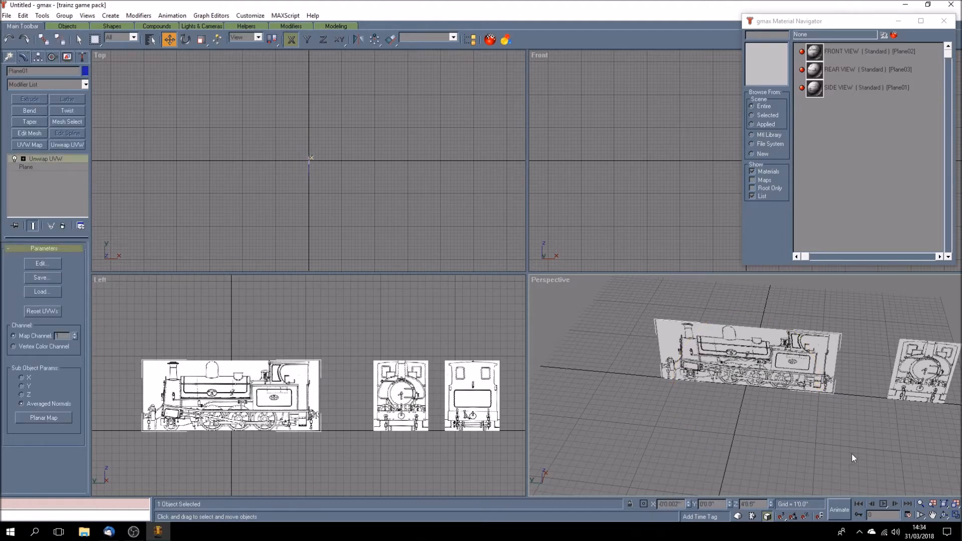
left_click(944, 515)
left_click_drag(711, 391, 689, 398)
left_click(170, 39)
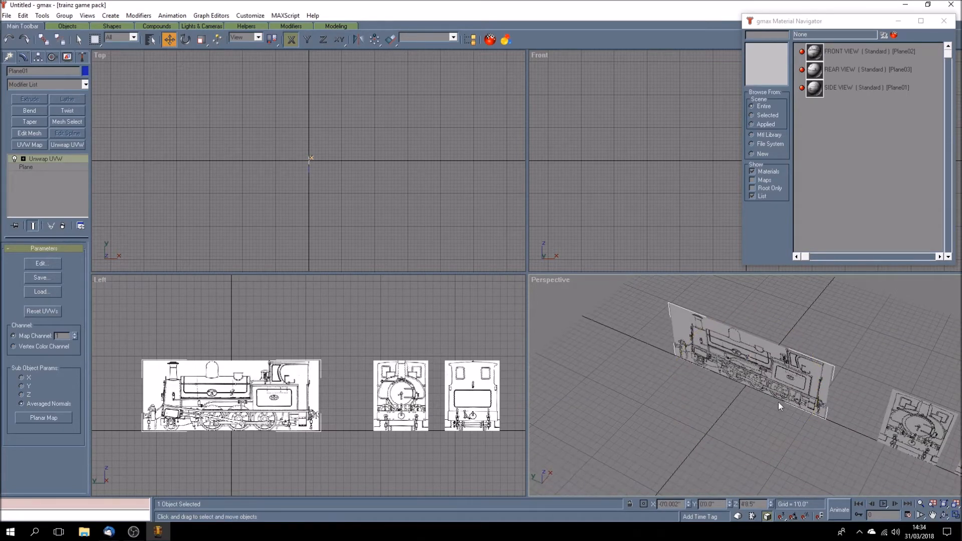
left_click_drag(759, 379, 803, 339)
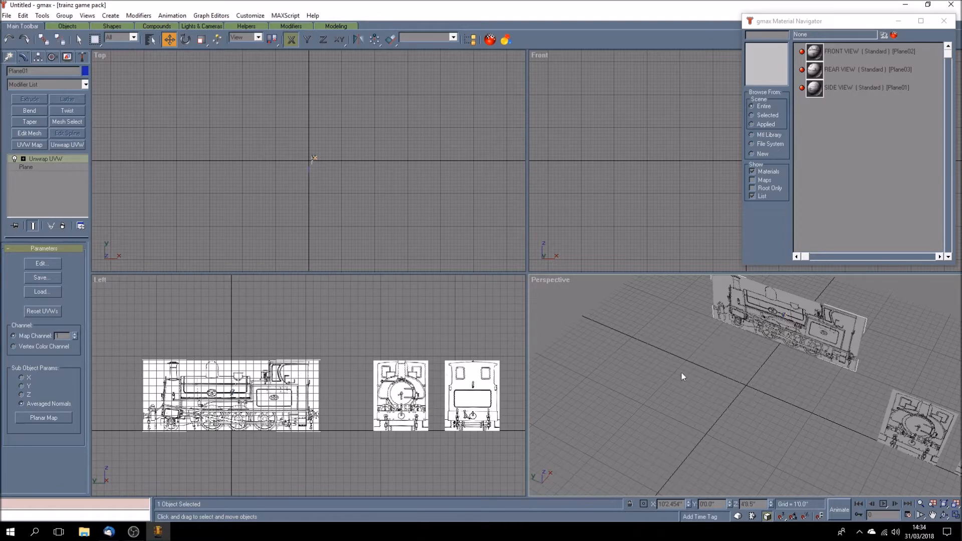
Step: Rotate the front view plane -90 degrees about the Z axis
left_click(932, 515)
left_click_drag(773, 423, 670, 405)
left_click(185, 39)
left_click(789, 414)
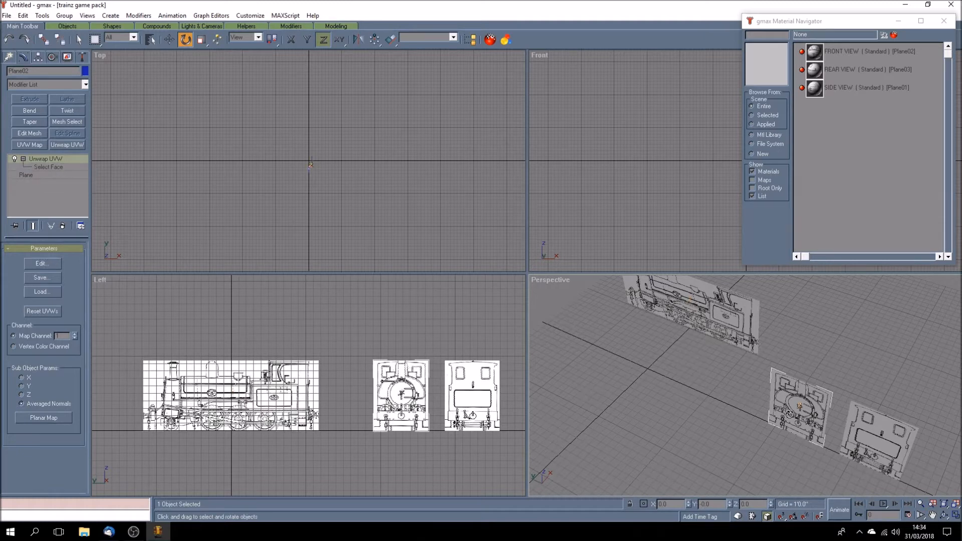
left_click_drag(789, 415, 782, 325)
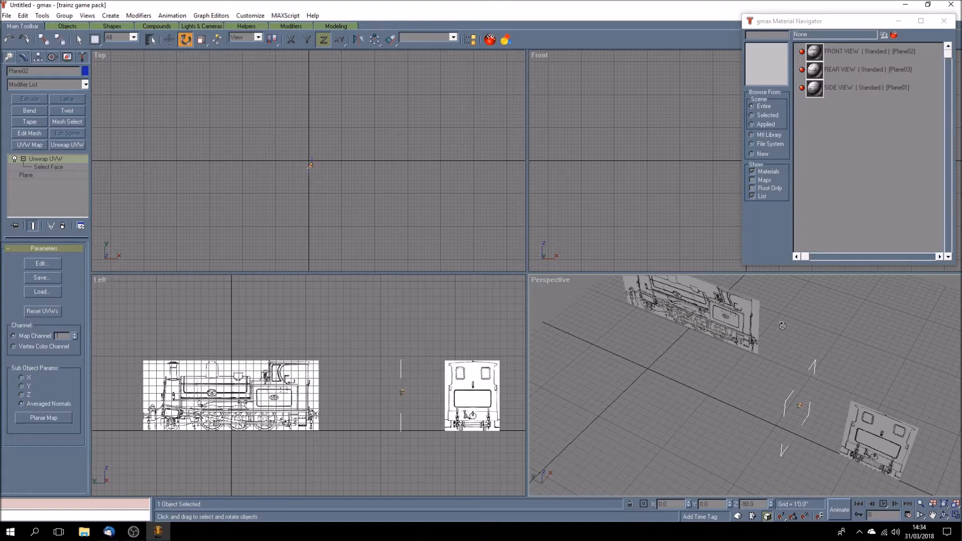
Step: With angle snap enabled, rotate the rear view plane 90 degrees about the Z axis and inspect the planes in perspective
left_click(794, 516)
left_click(866, 447)
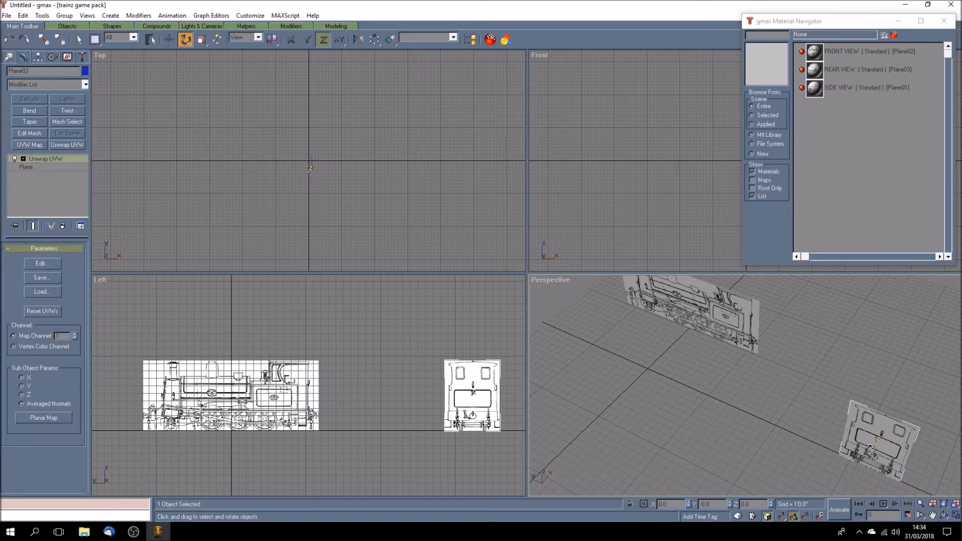
left_click_drag(871, 445, 876, 488)
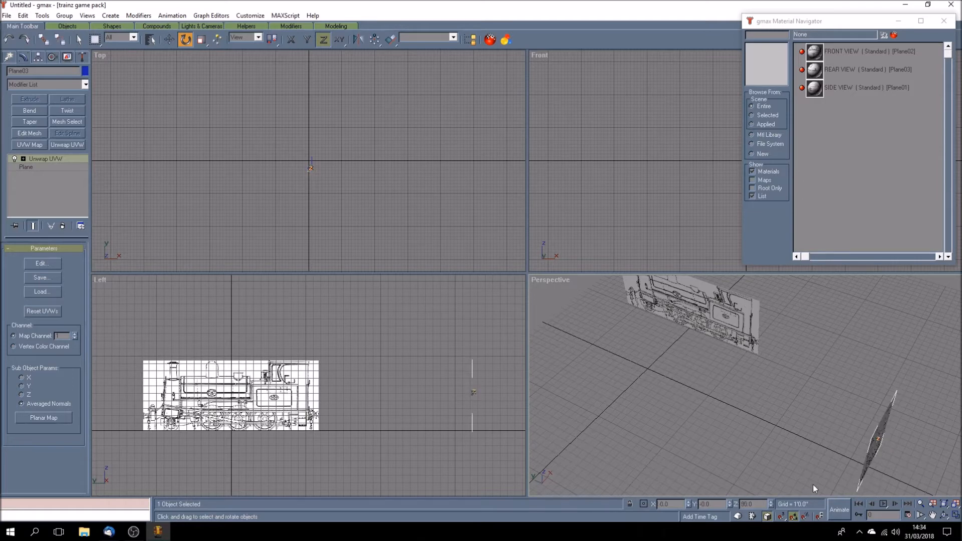
left_click(944, 514)
left_click_drag(745, 414, 777, 380)
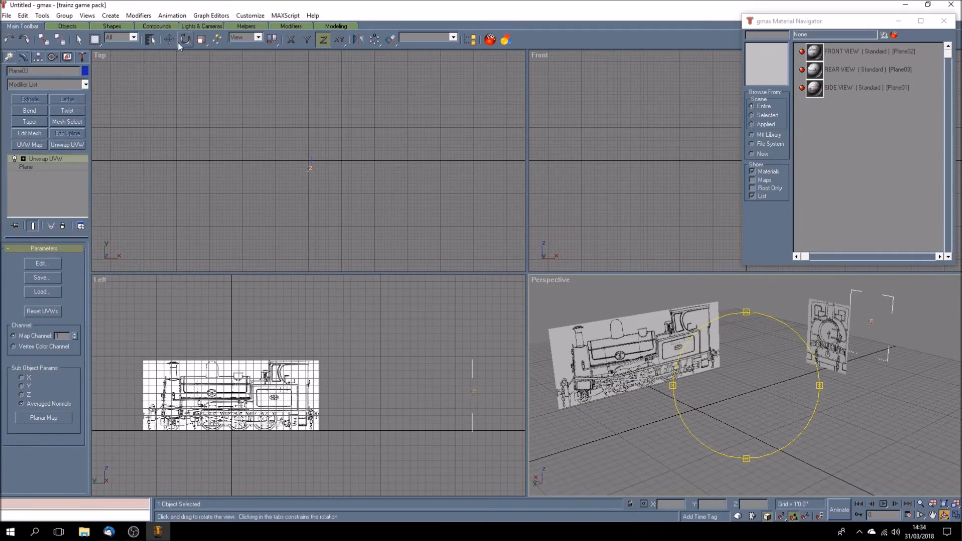
Step: Activate the Move tool and select the front view plane in the Perspective viewport
left_click(169, 39)
left_click(868, 389)
left_click(814, 350)
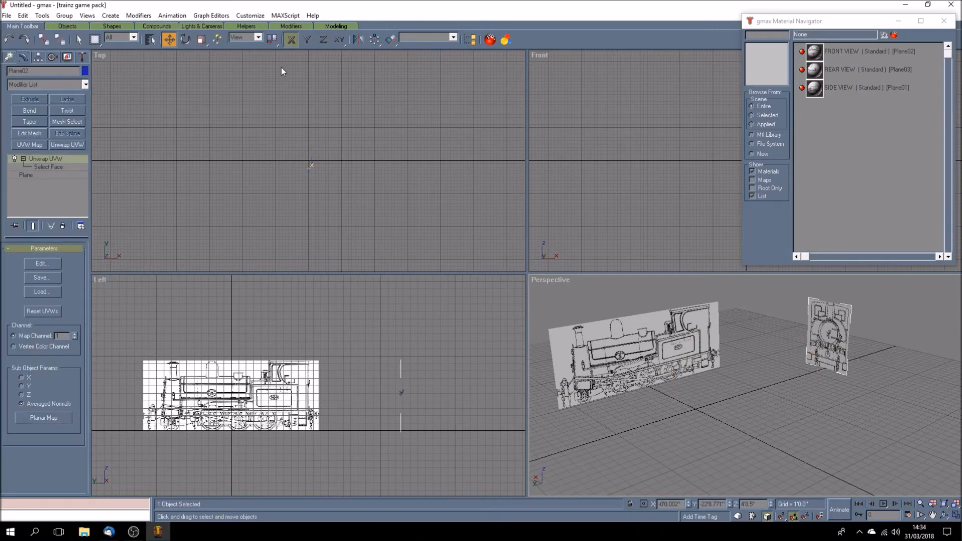
left_click_drag(815, 345, 772, 335)
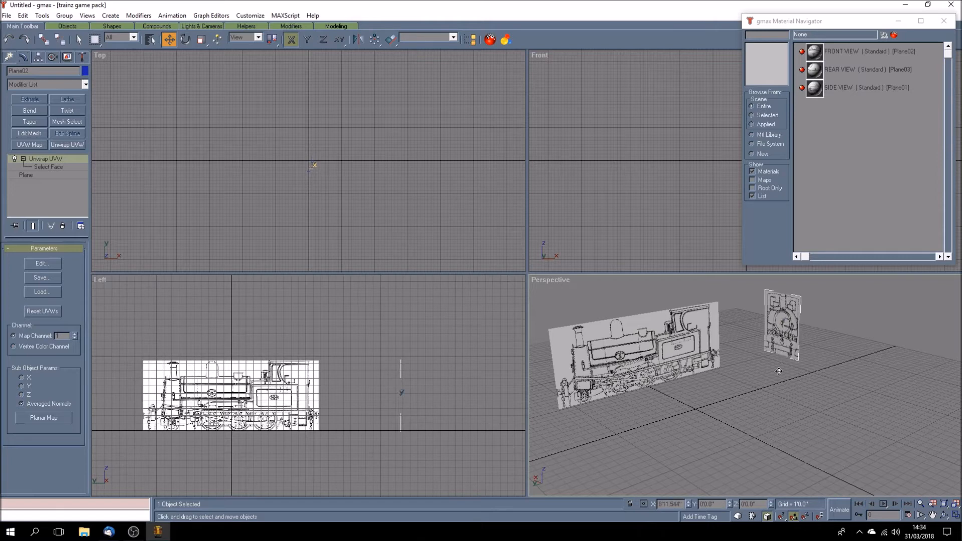
left_click(23, 15)
left_click(30, 25)
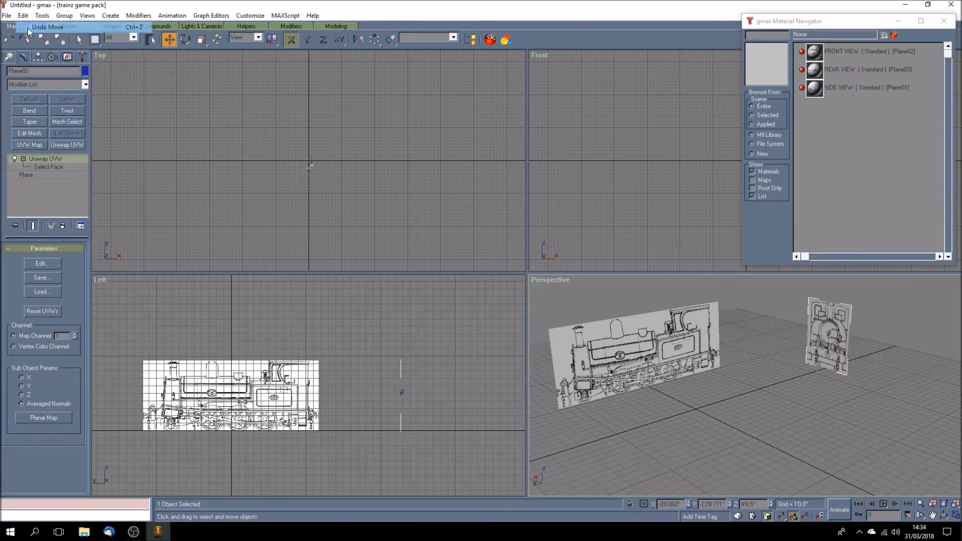
Step: Move the front view plane along Y past the chimney end of the side drawing and check its placement in perspective
left_click_drag(835, 359, 542, 406)
left_click(943, 515)
left_click_drag(769, 424, 654, 433)
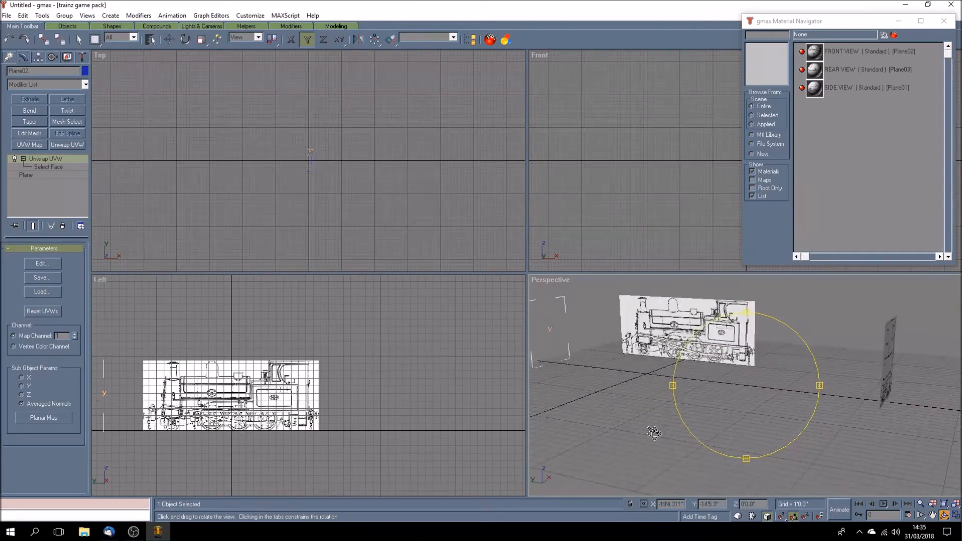
left_click_drag(727, 400, 718, 403)
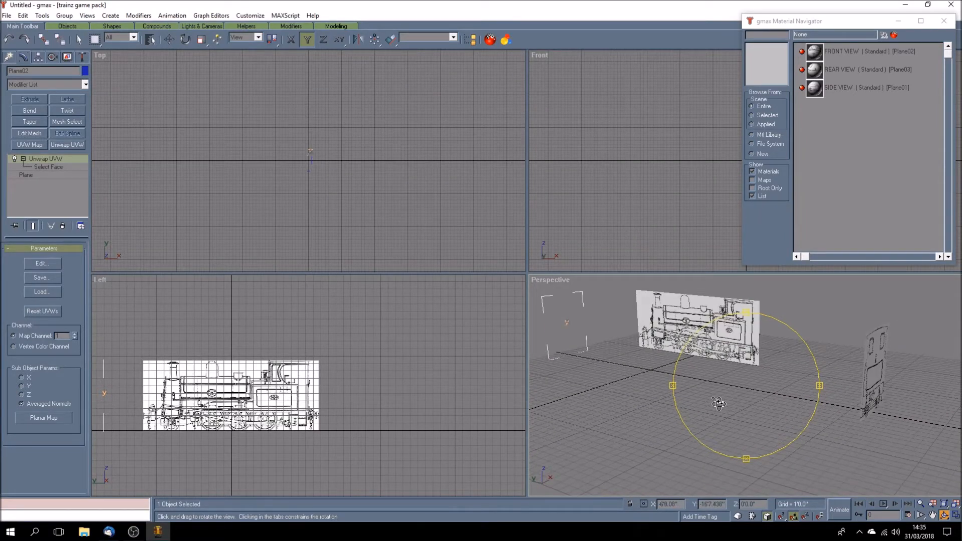
left_click_drag(734, 399, 763, 400)
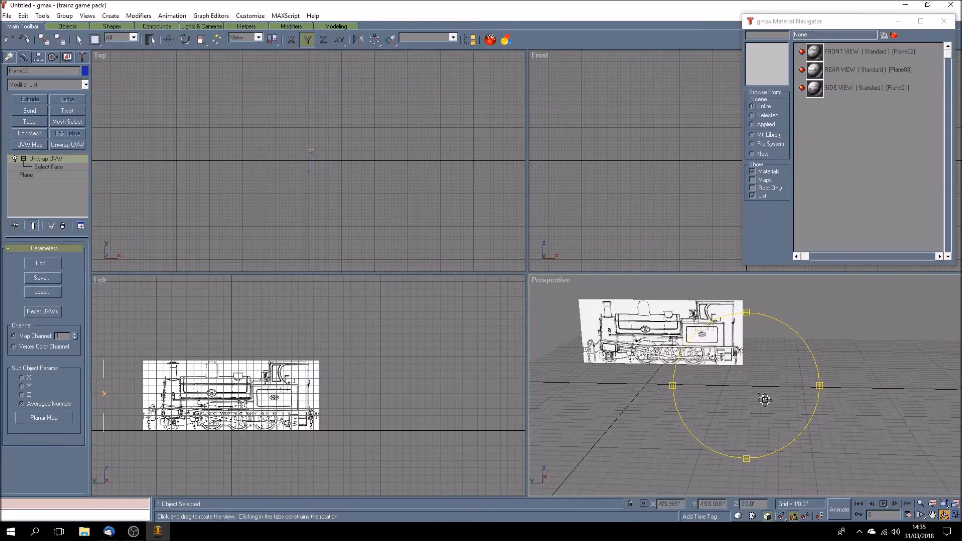
Step: Examine the side drawing and the edge-on front view plane in the maximized Left viewport, and restore the four-viewport layout
left_click(932, 515)
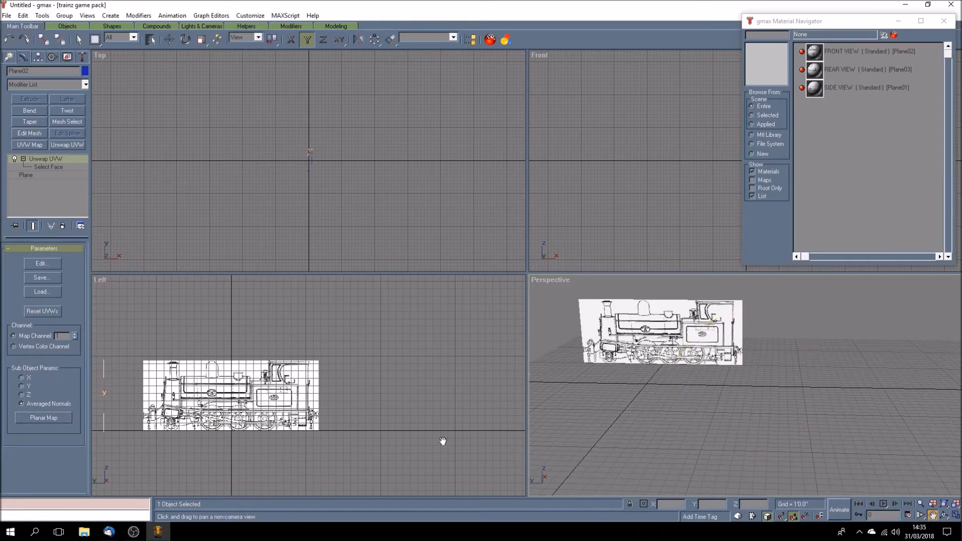
left_click_drag(269, 404, 338, 369)
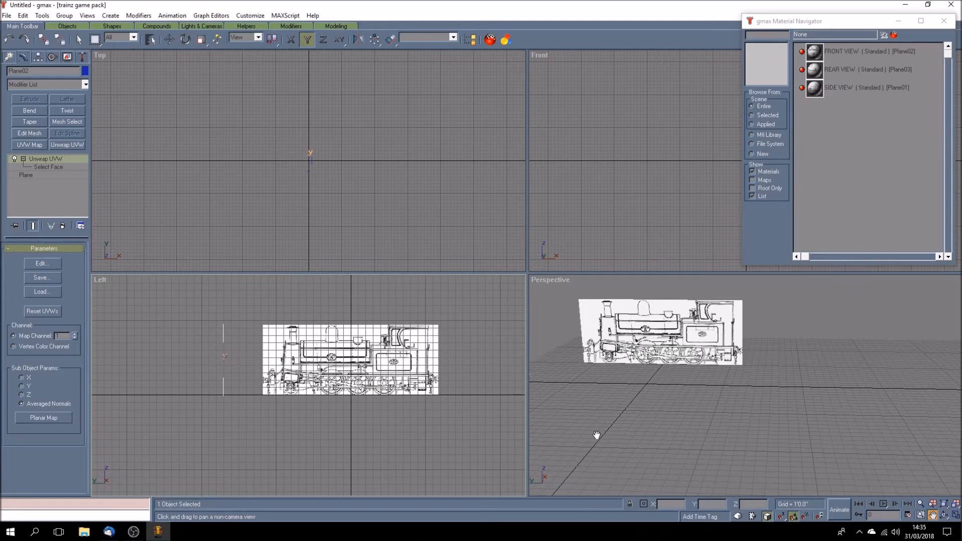
left_click_drag(372, 395, 367, 383)
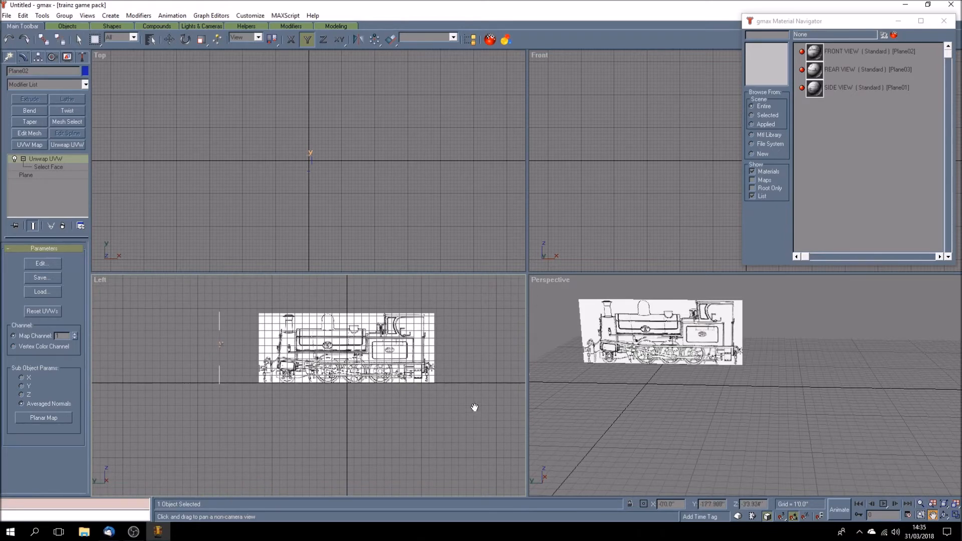
left_click_drag(489, 408, 477, 422)
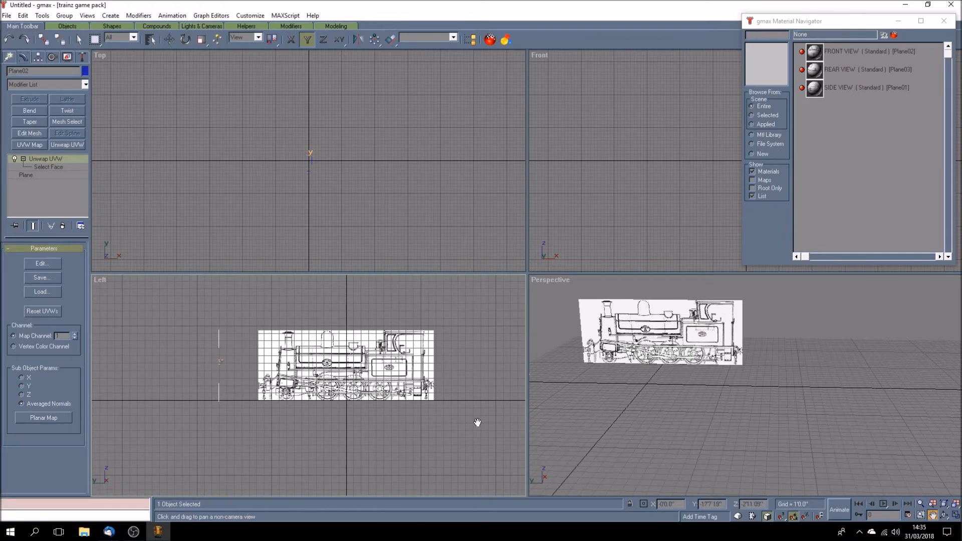
left_click(955, 515)
left_click_drag(655, 347, 490, 385)
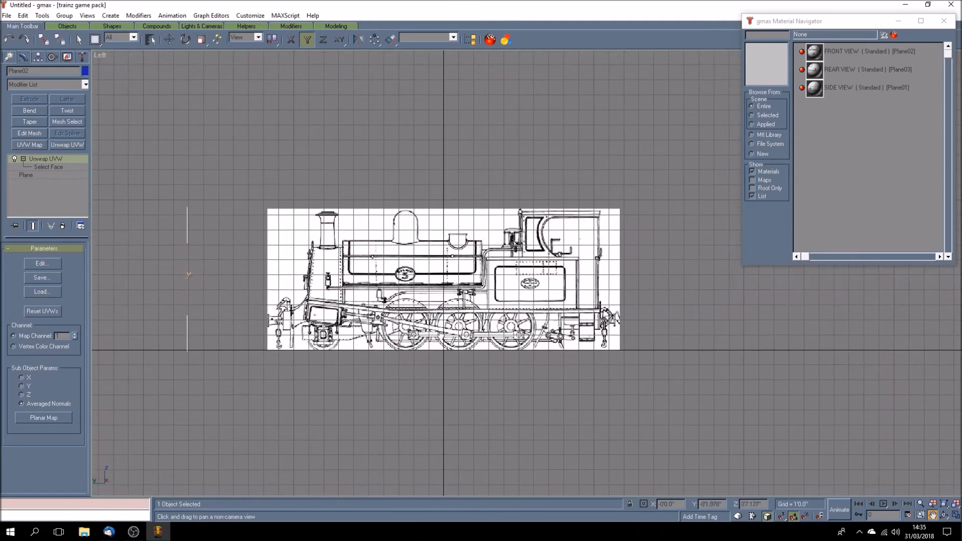
scroll(438, 307, "up", 3)
scroll(458, 335, "down", 1)
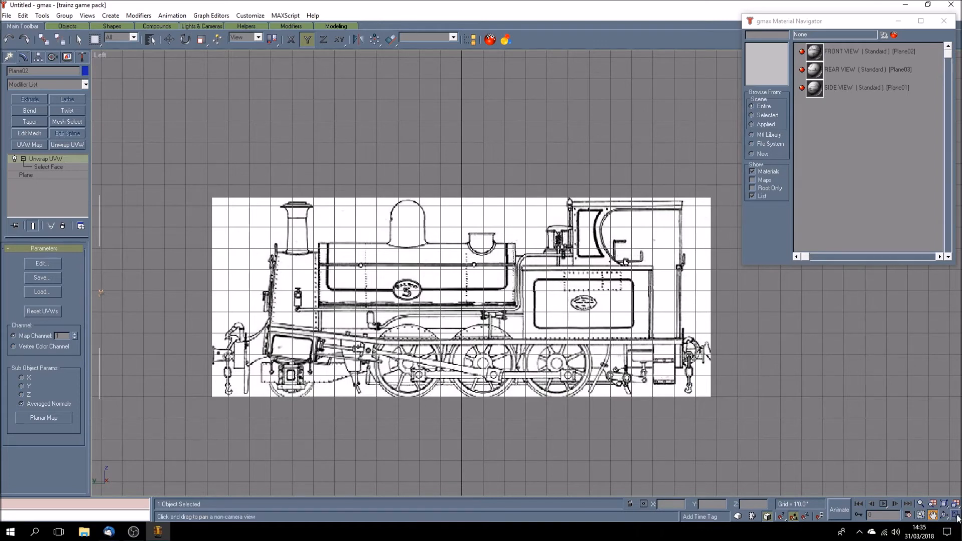
left_click(957, 516)
Step: Clear the selection and maximize the Perspective viewport with the side and rear view planes in view
left_click(944, 515)
left_click_drag(652, 407, 711, 409)
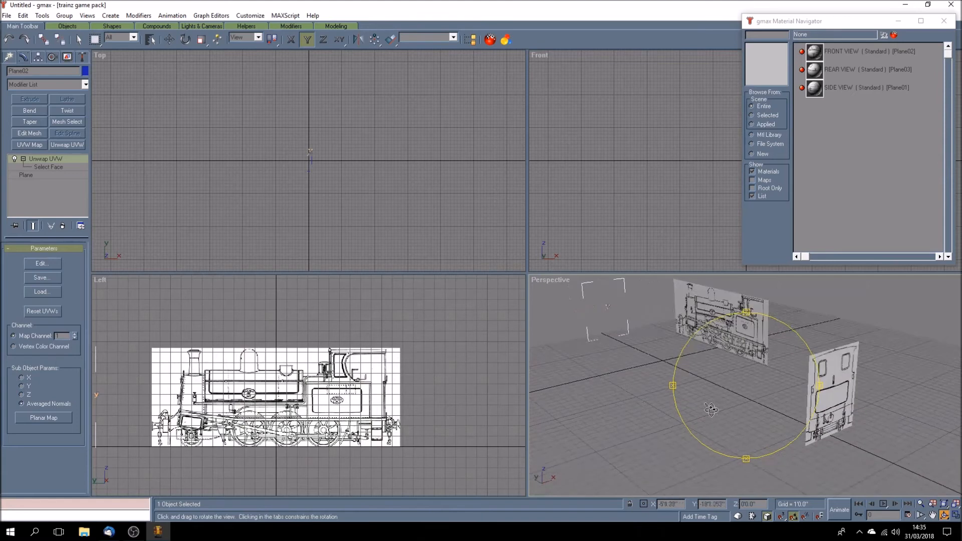
left_click(78, 41)
left_click(659, 374)
left_click(944, 514)
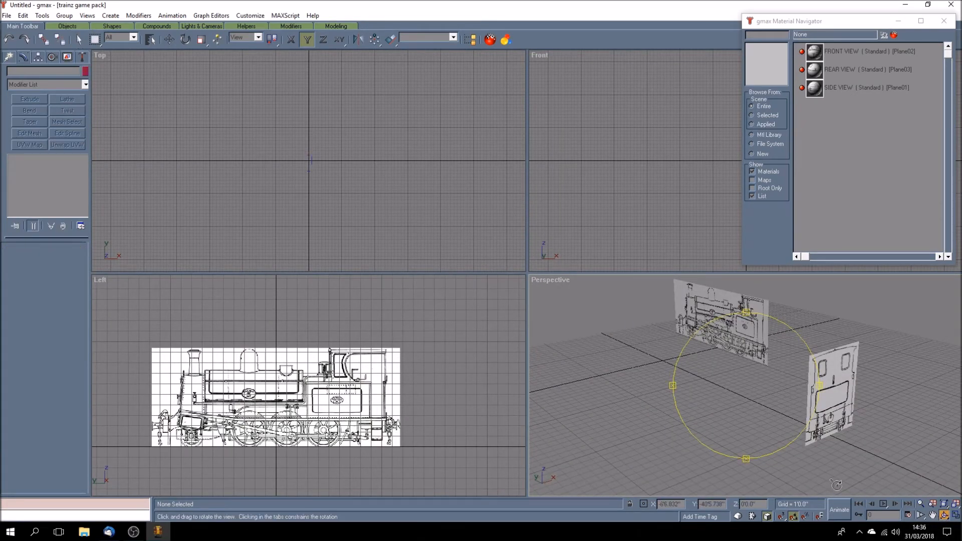
left_click_drag(762, 416, 727, 402)
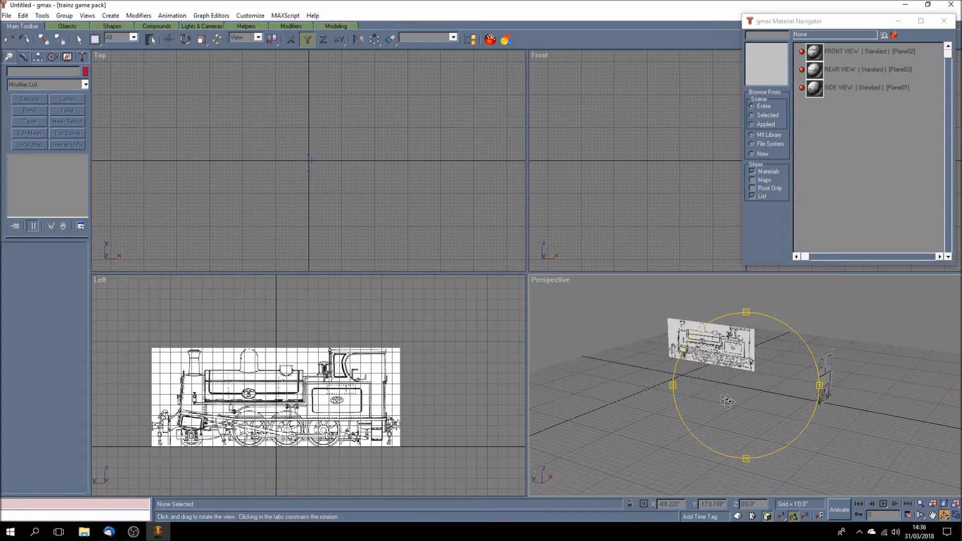
left_click(932, 515)
left_click_drag(670, 386, 811, 445)
left_click(955, 515)
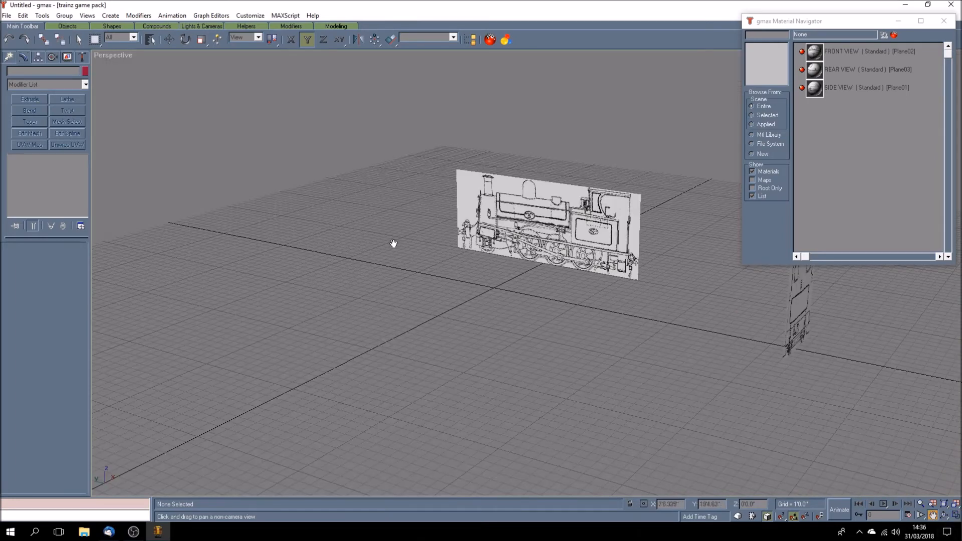
Step: Select the side view plane and enable Texture Correction in the Perspective viewport, toggling it off and on to compare the drawing
left_click(78, 39)
left_click(522, 236)
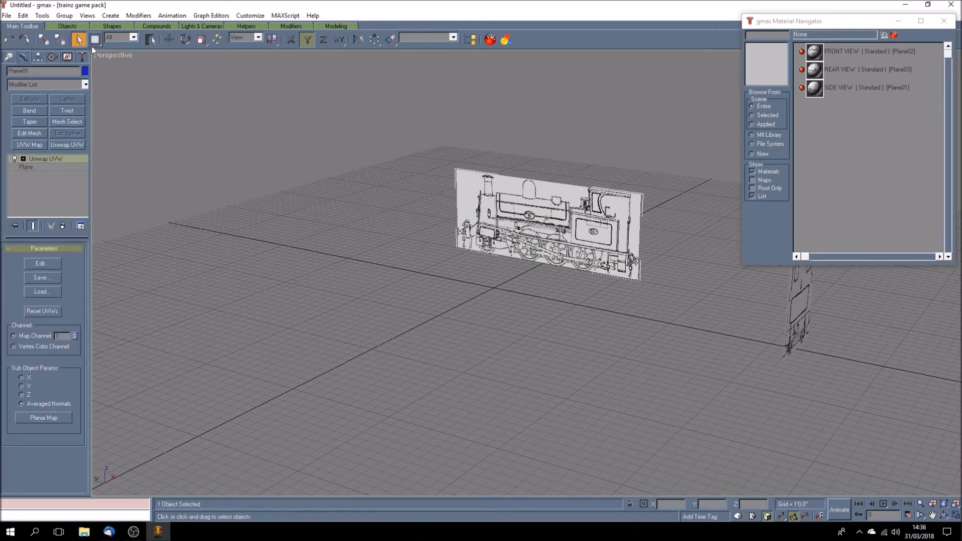
right_click(103, 55)
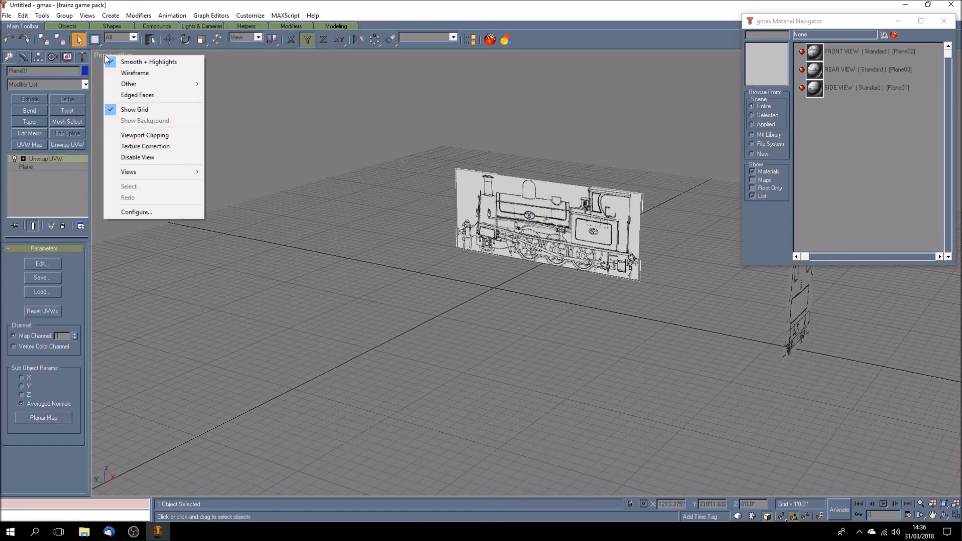
left_click(174, 145)
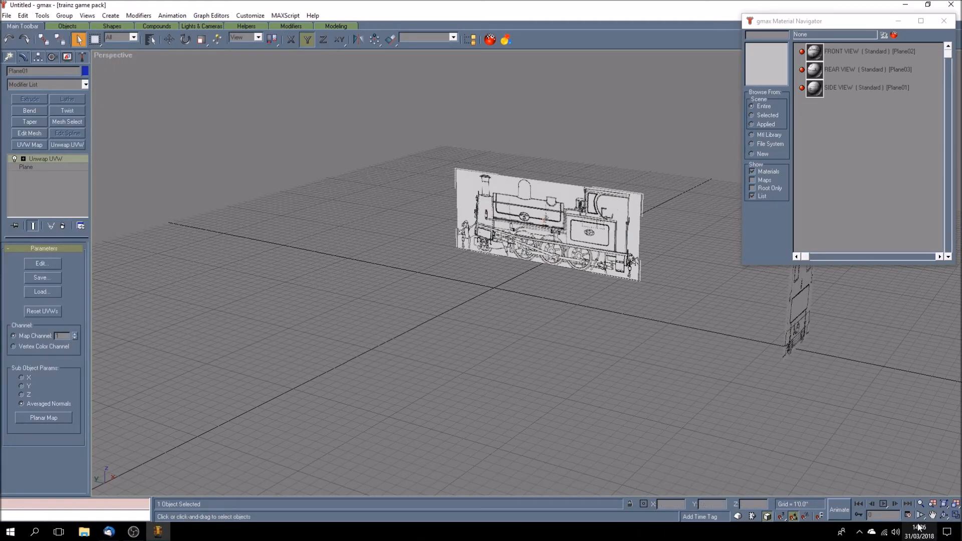
right_click(121, 57)
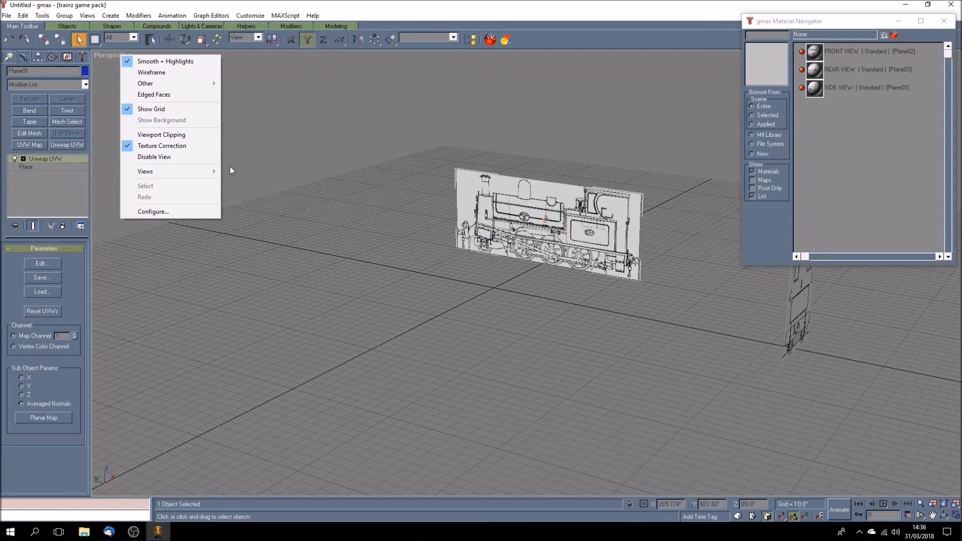
left_click(163, 145)
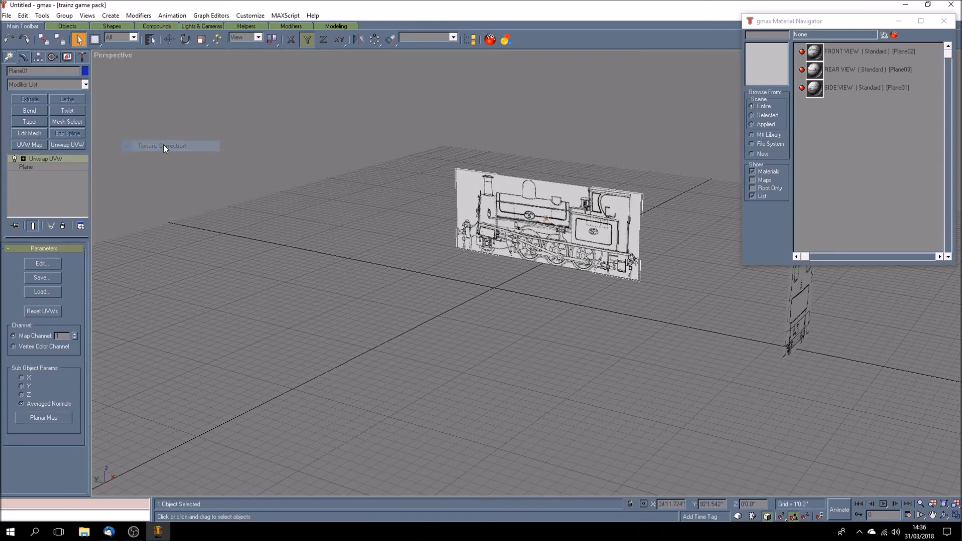
right_click(101, 55)
left_click(132, 146)
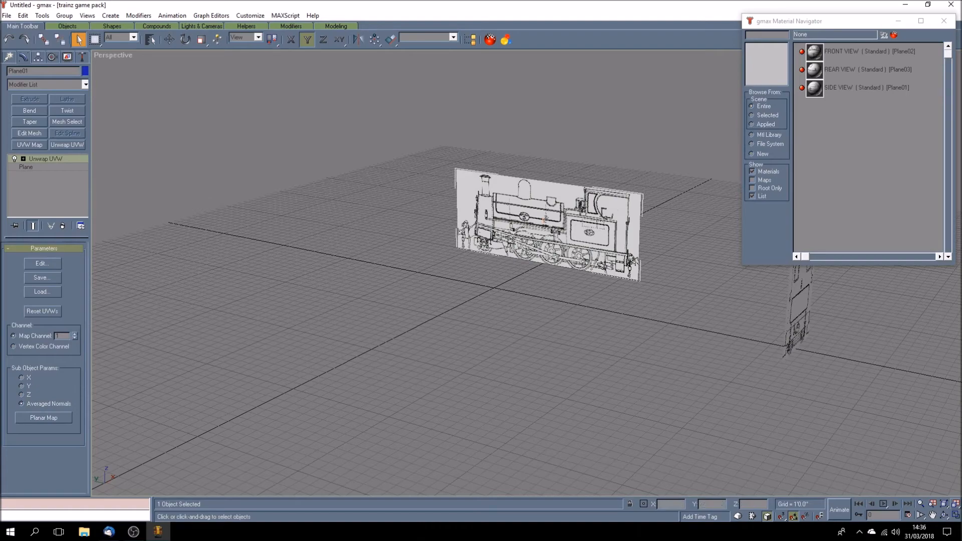
Step: Examine the side and front view planes from several angles in the Perspective viewport
left_click(945, 515)
left_click_drag(574, 313, 609, 307)
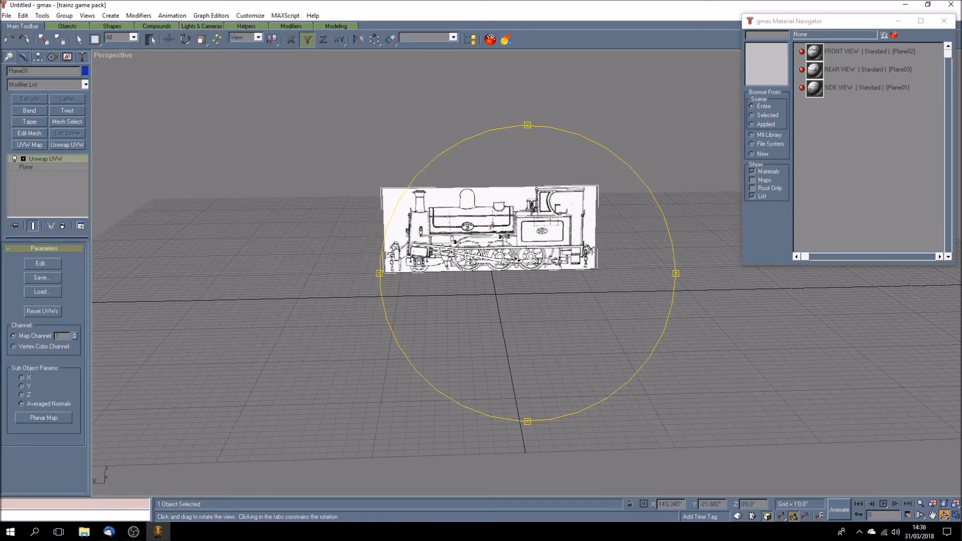
left_click_drag(443, 287, 409, 256)
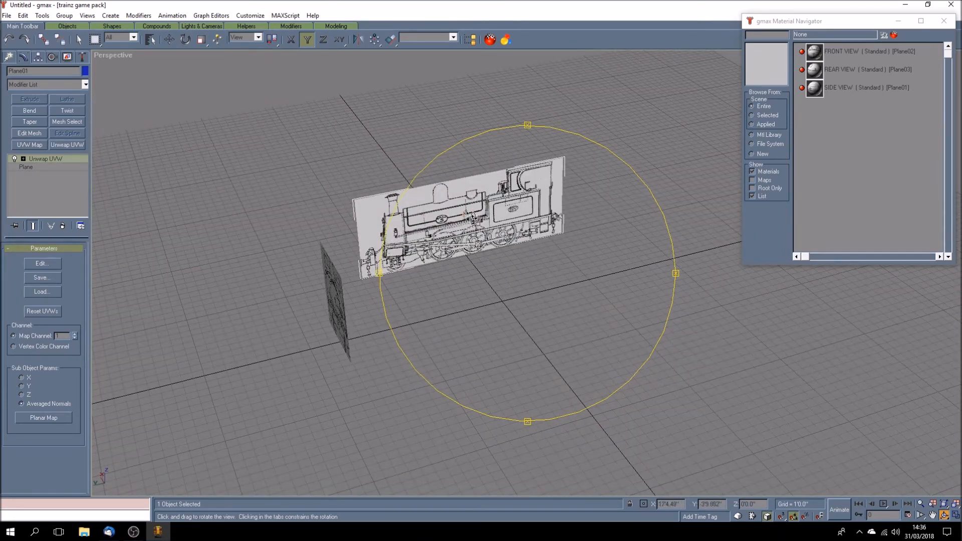
left_click_drag(543, 286, 591, 291)
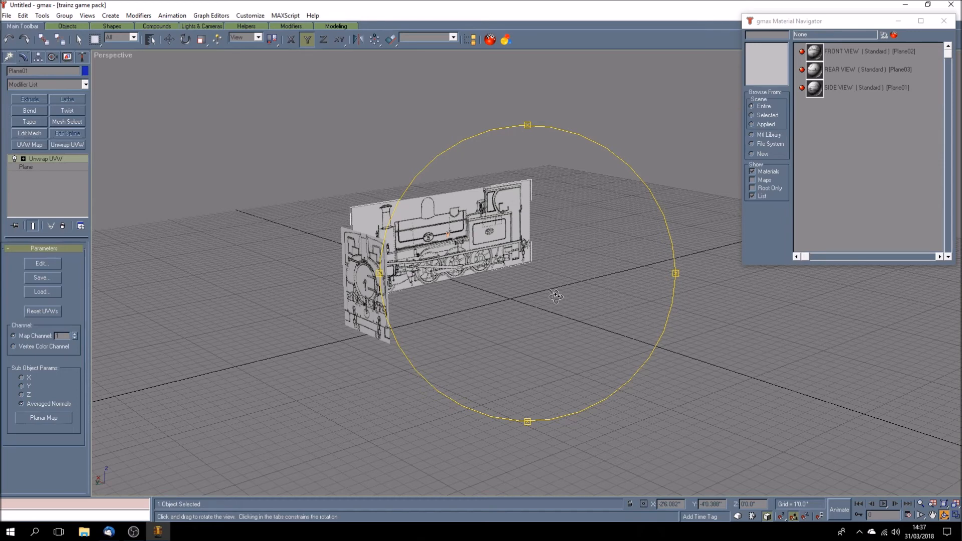
mouse_move(521, 300)
left_mouse_down()
mouse_move(546, 298)
mouse_move(512, 297)
left_mouse_up()
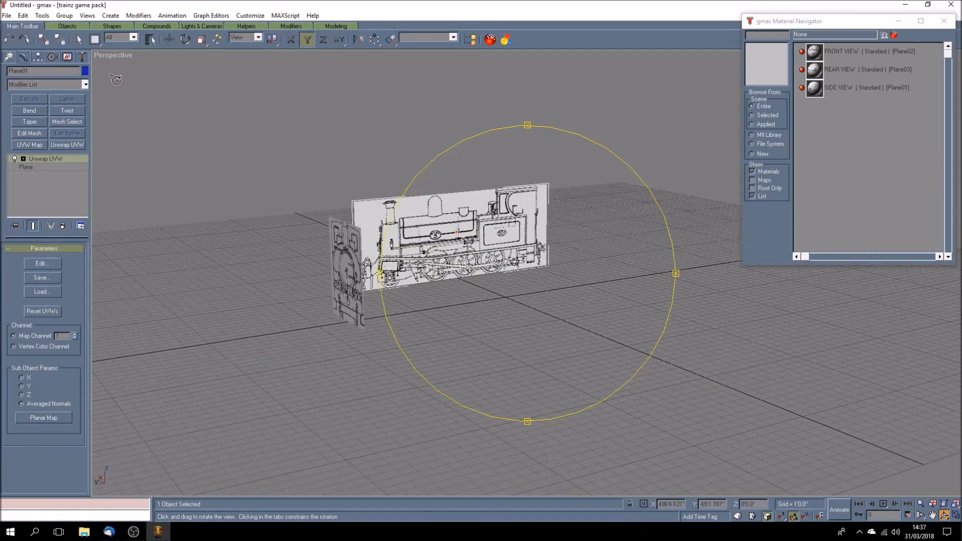
right_click(516, 298)
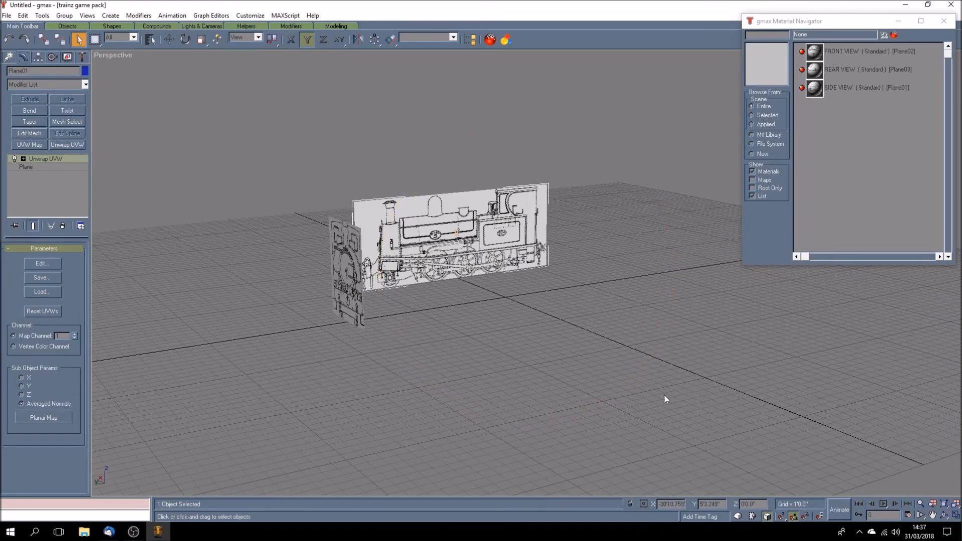